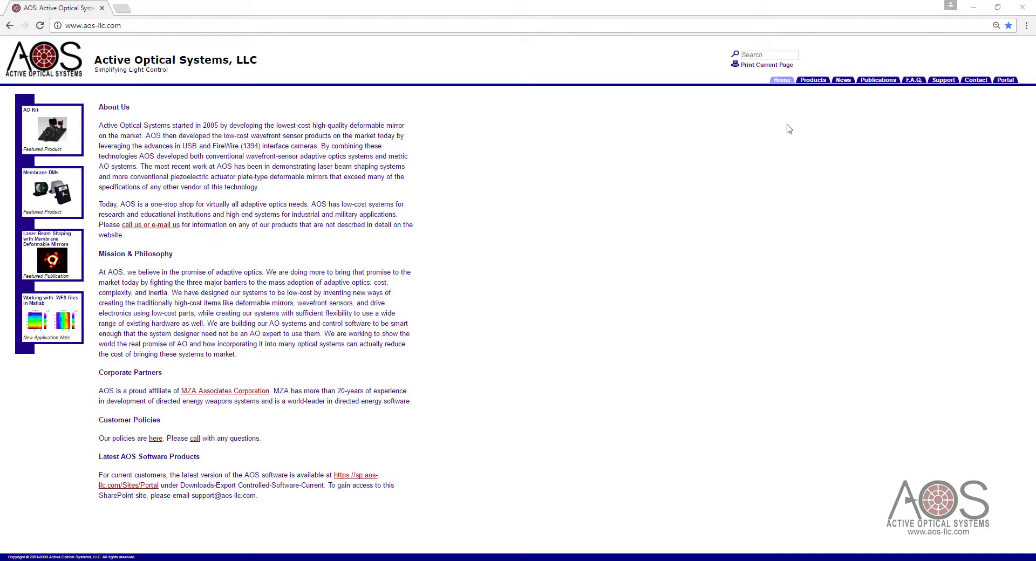
Step: Open the Support page on the aos-llc.com website
left_click(955, 81)
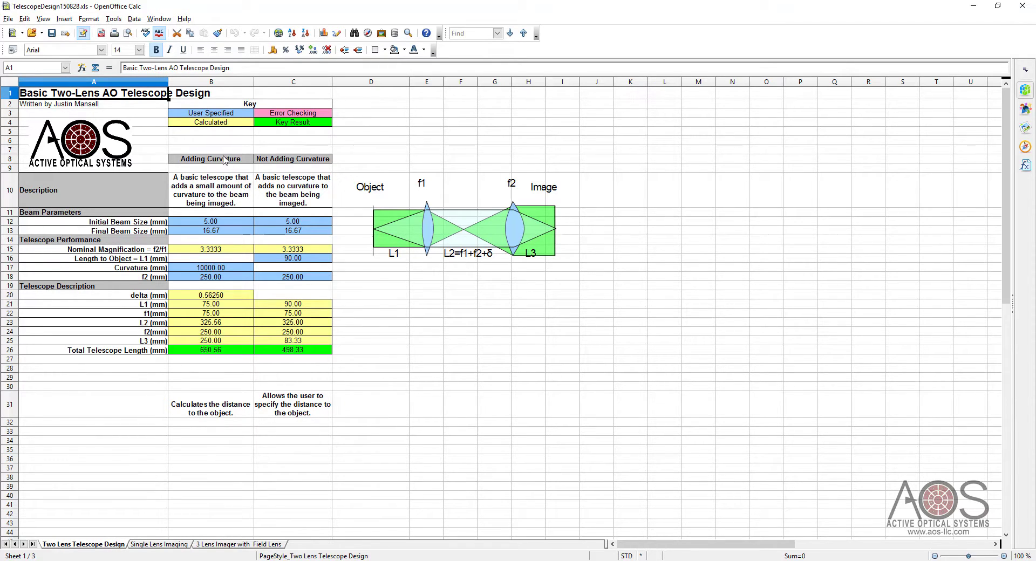
Step: Enter 4 mm initial and final beam sizes and a 100 mm length to object
left_click(301, 223)
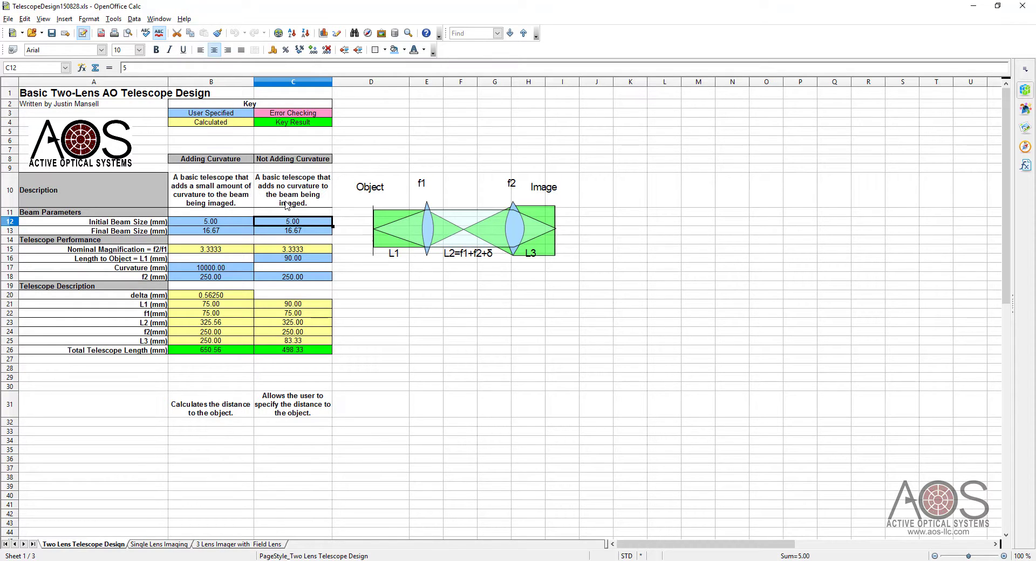
type("4")
key("Return")
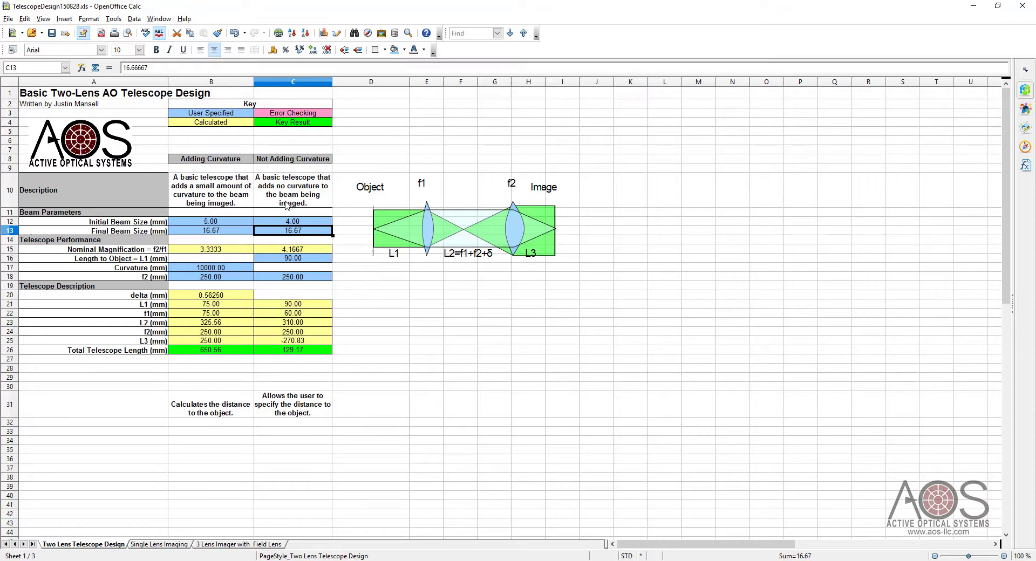
type("4")
key("Return")
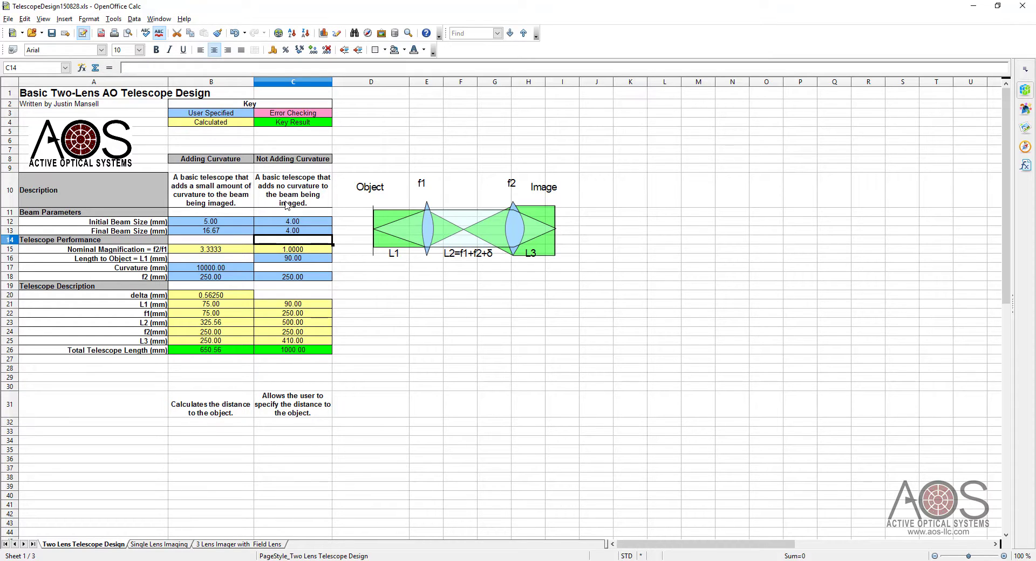
key("Return")
key("Return")
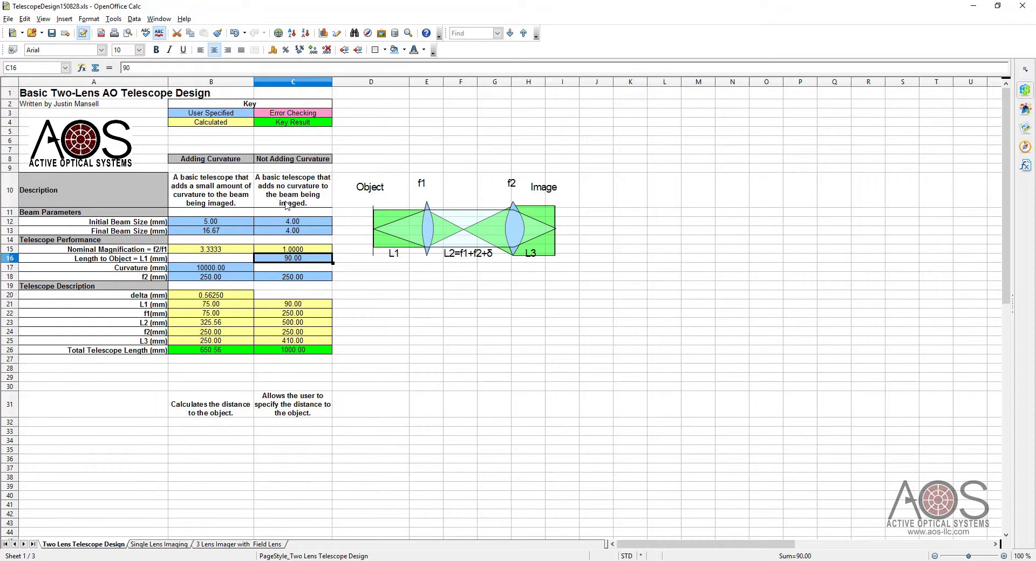
type("1")
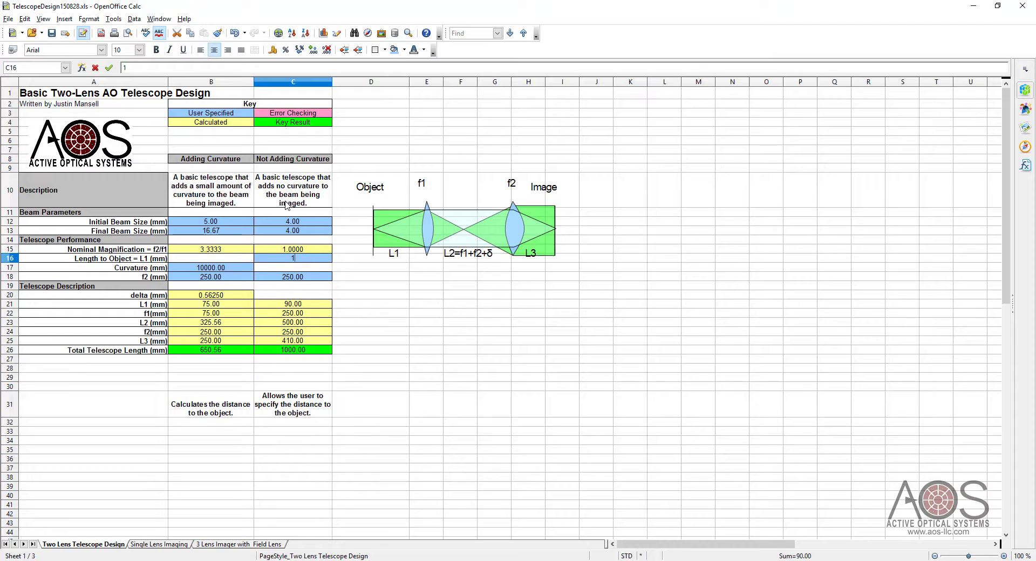
type("00")
key("Return")
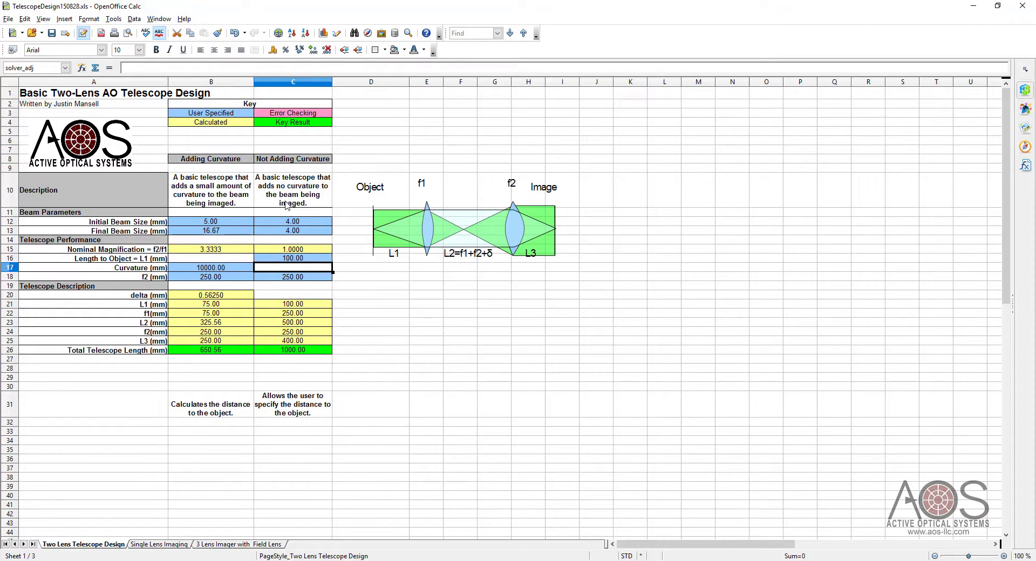
Step: Set f2 to 100 mm and check the C21:C26 results for the 400 mm total length
key("Up")
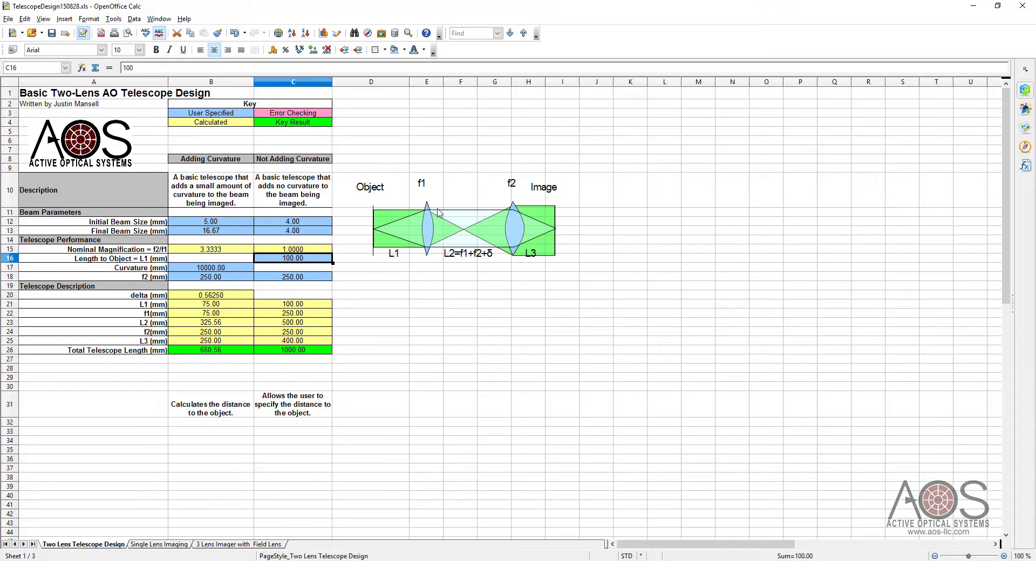
key("Down")
key("Down")
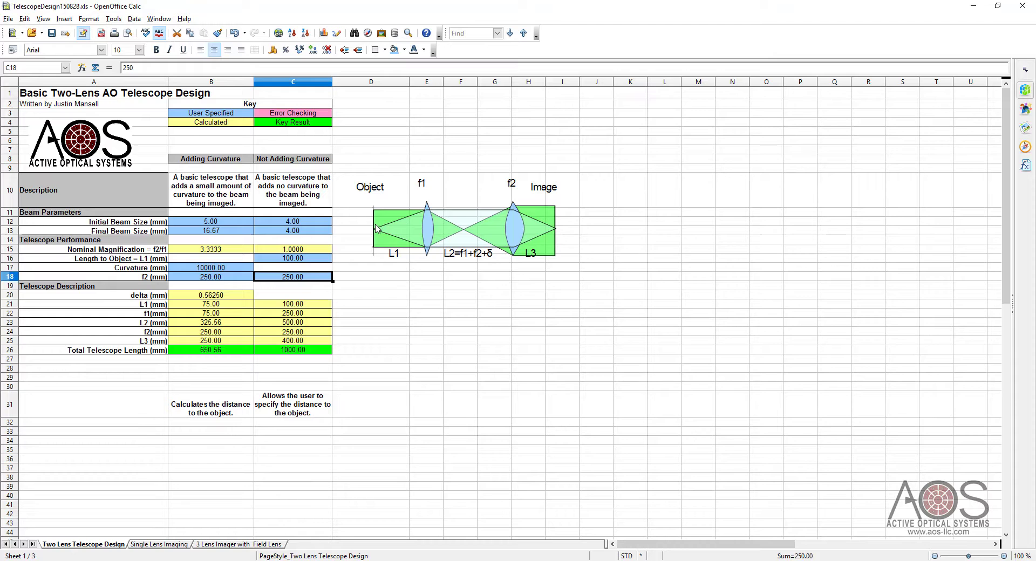
type("1")
key("Return")
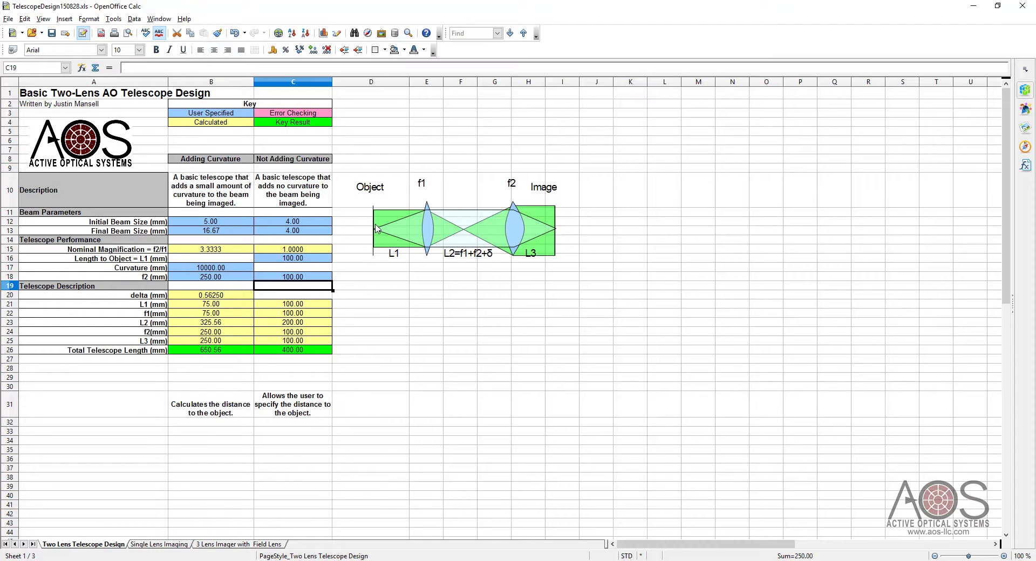
left_click_drag(322, 307, 320, 353)
left_click(319, 353)
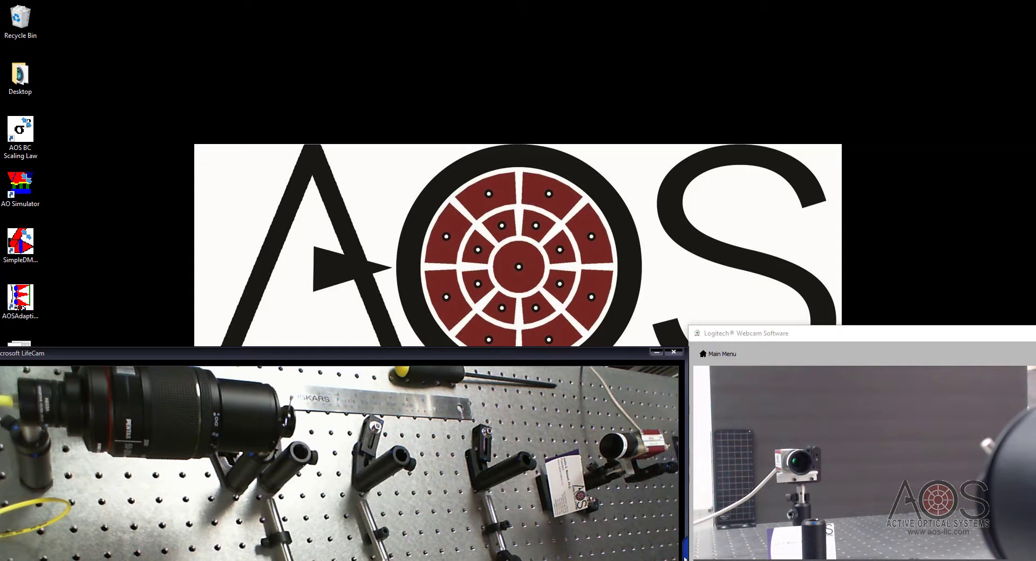
Step: Show the Image and Wavefront windows and place Image beside Wavefront at the top
mouse_move(358, 560)
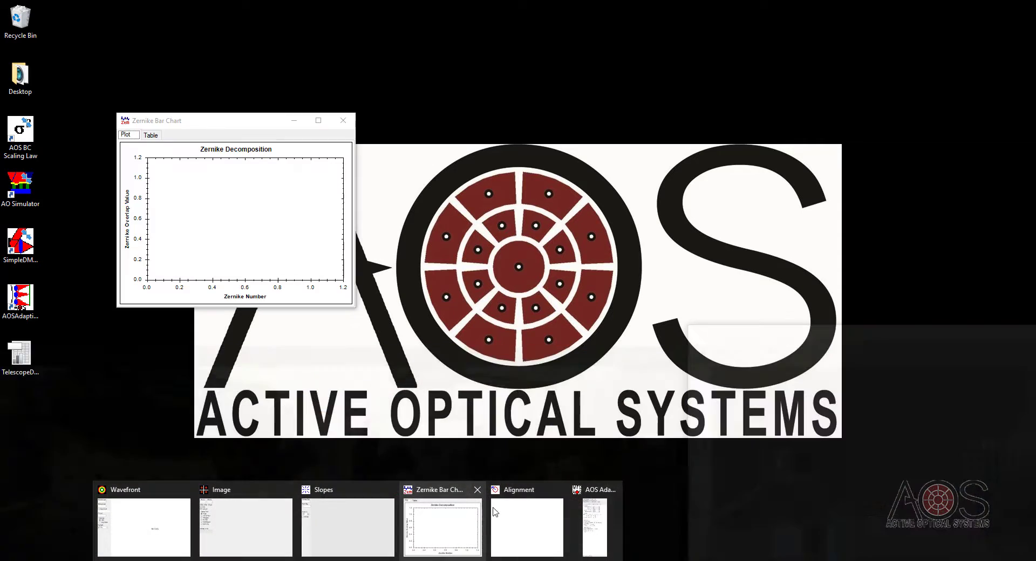
left_click(603, 524)
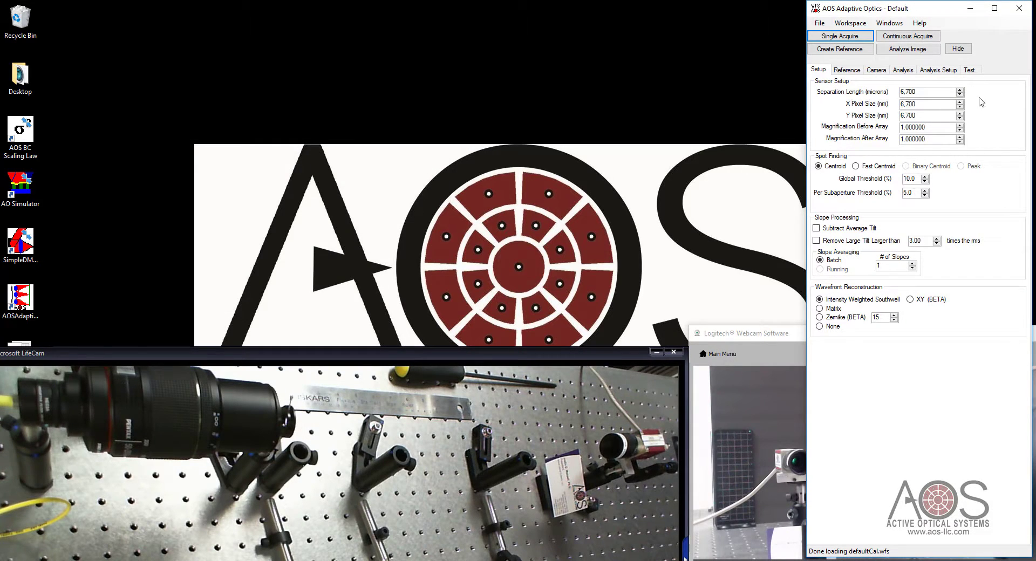
left_click(889, 23)
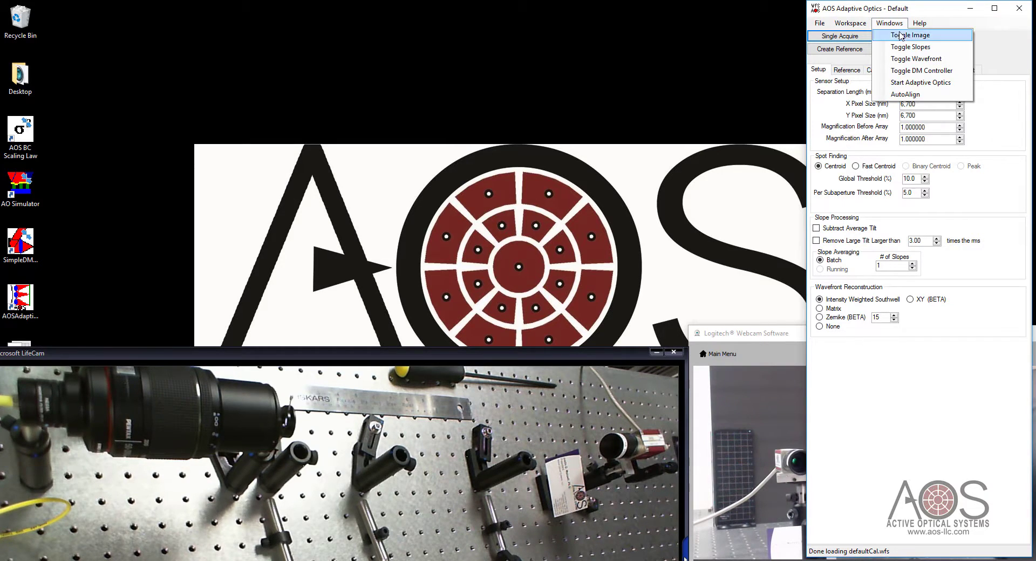
left_click(901, 35)
left_click(896, 23)
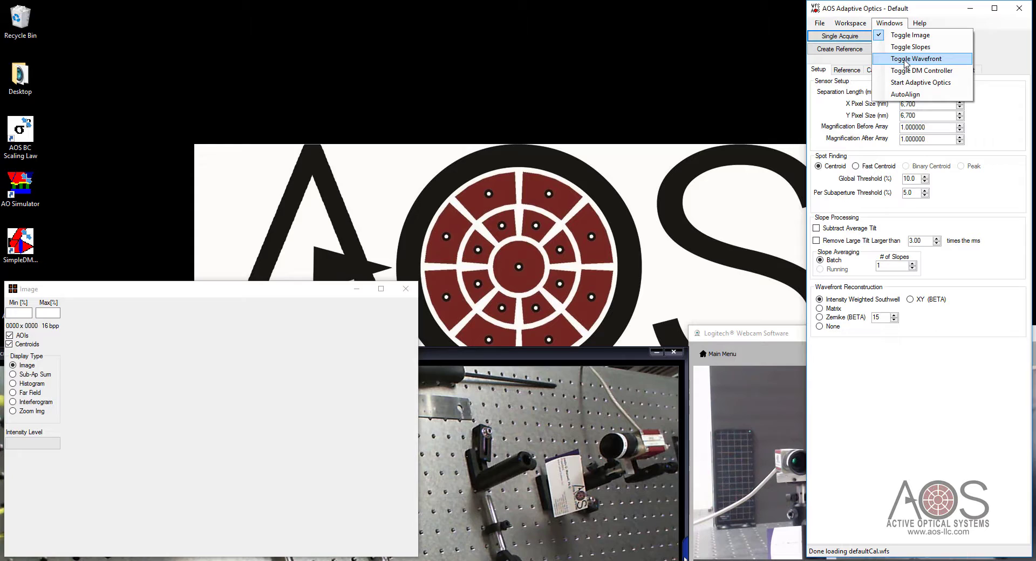
left_click(906, 61)
left_click_drag(265, 295, 641, 15)
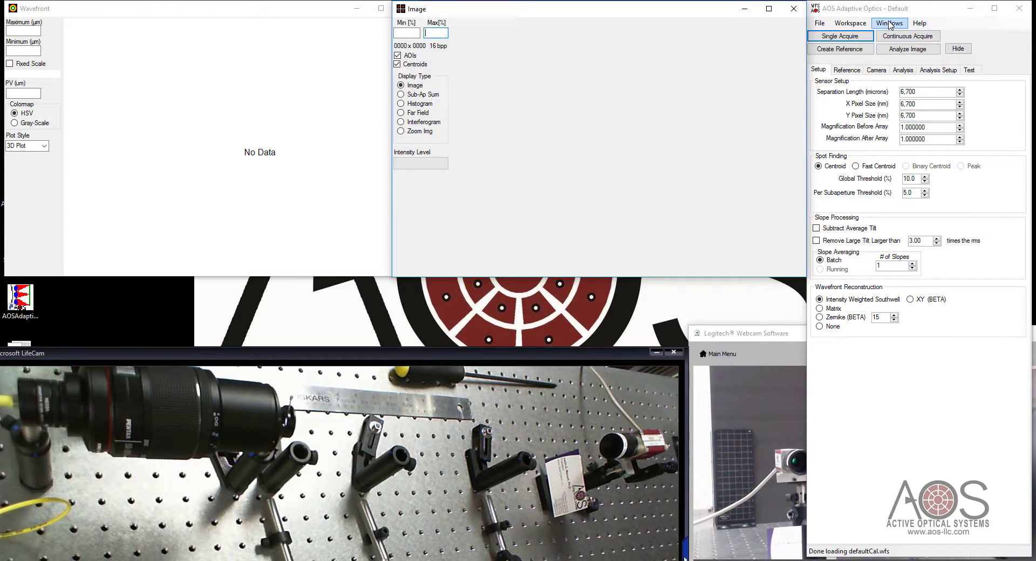
Step: Select the CLib: VIMBA Mako G-030B camera as source and capture a single frame
left_click(882, 72)
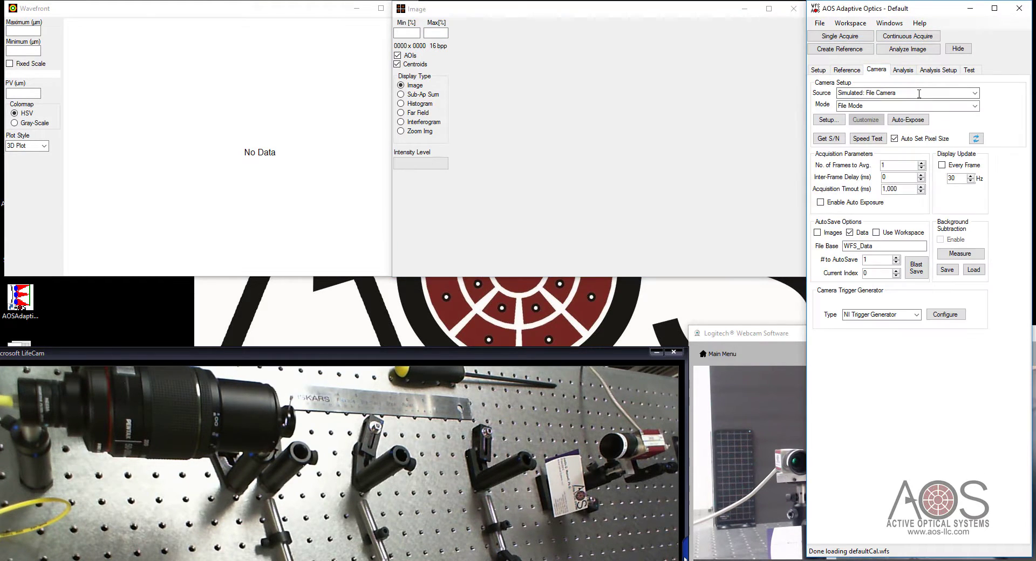
left_click(975, 93)
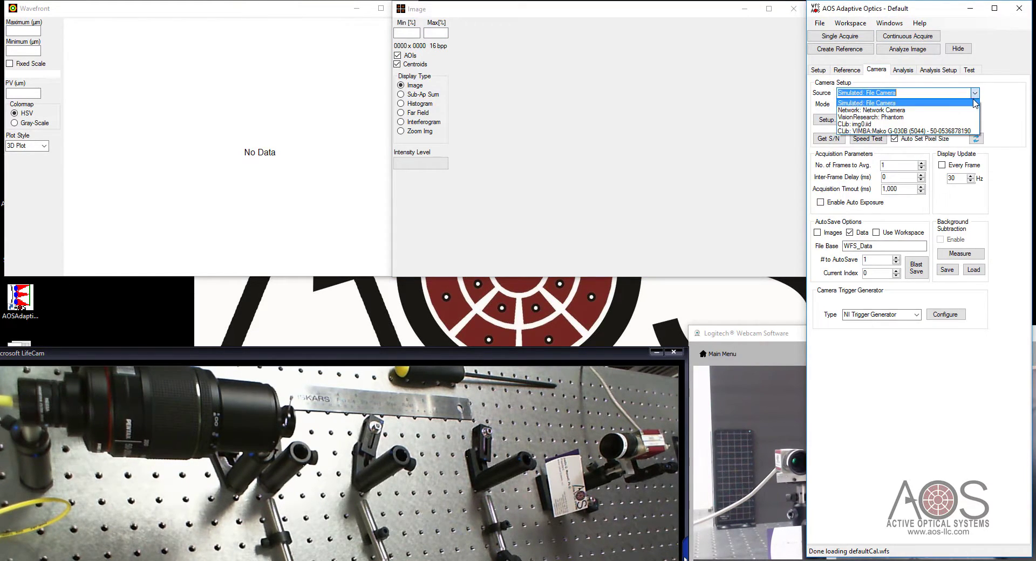
left_click(929, 131)
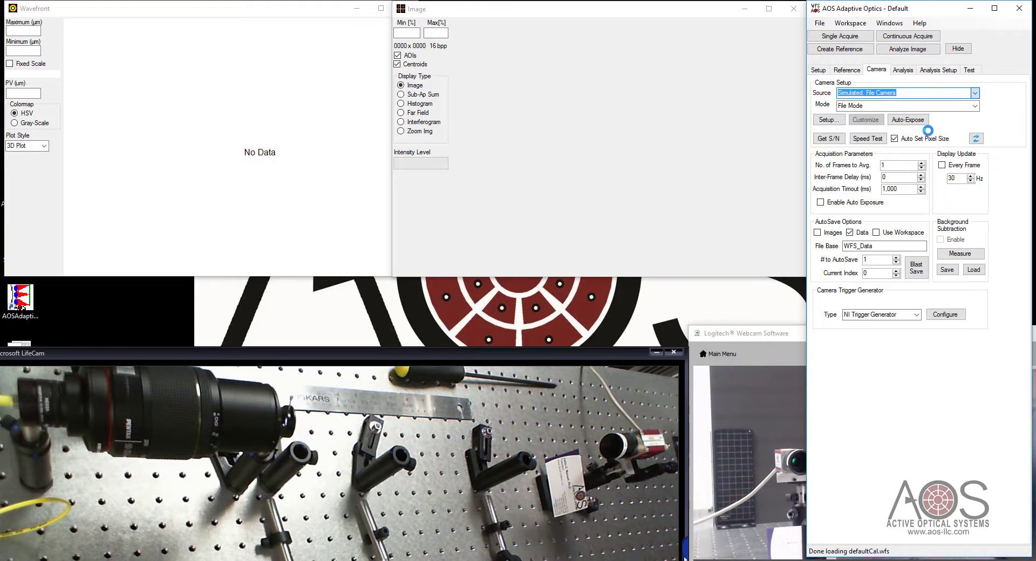
left_click(855, 36)
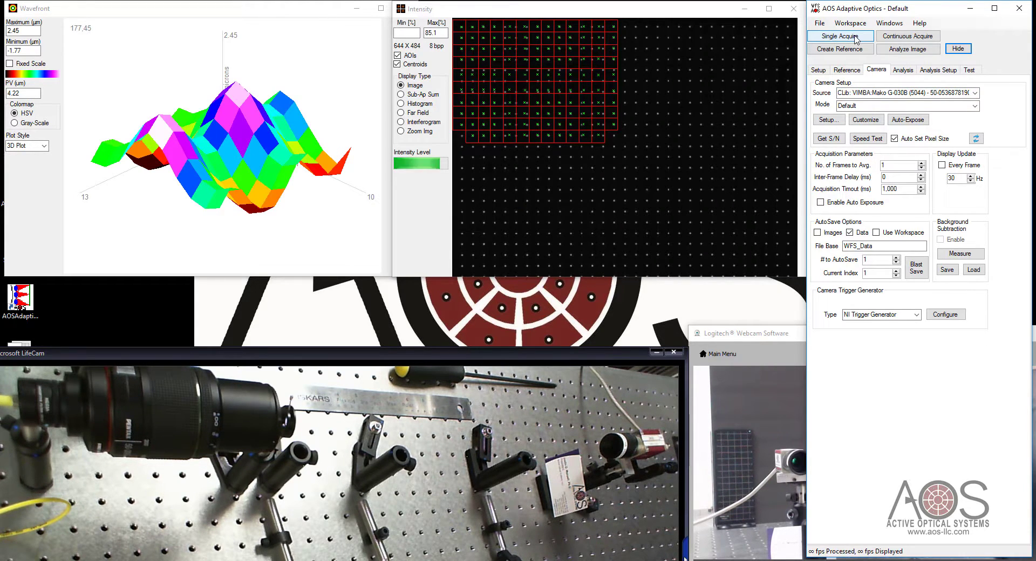
Step: Show the histogram, set exposure time to 150, then acquire once and continuously
left_click(426, 105)
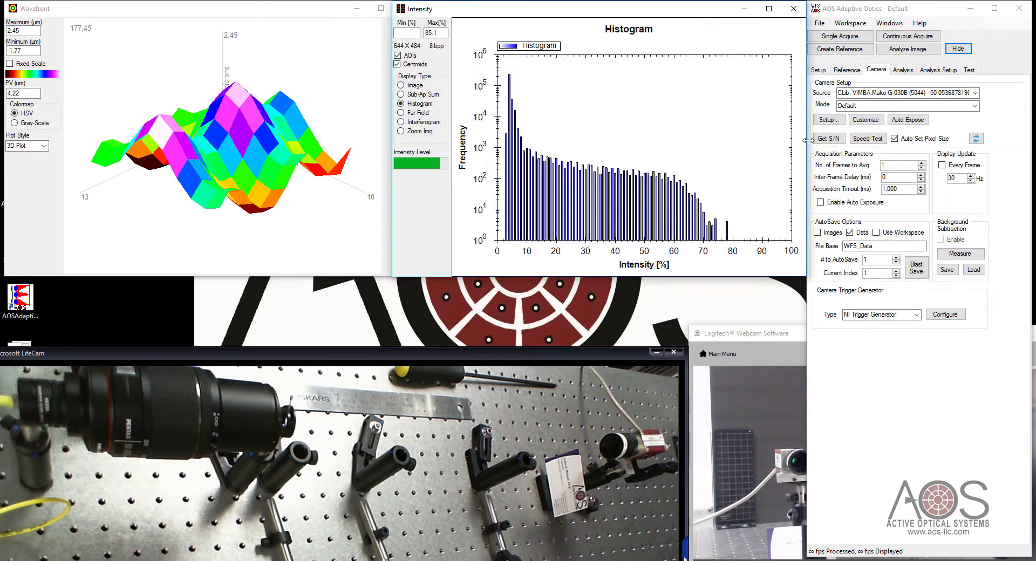
left_click(829, 120)
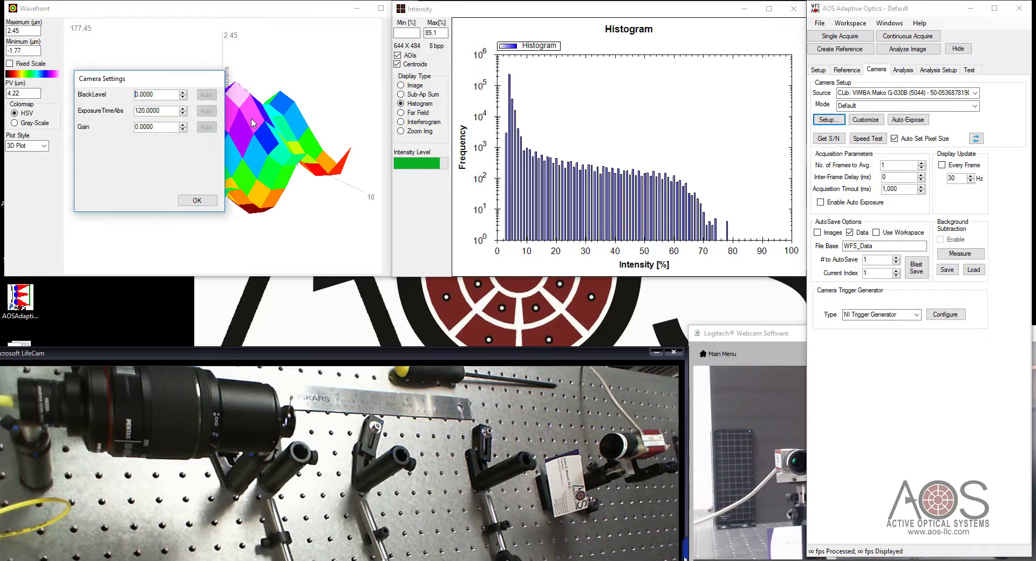
double_click(171, 111)
type("150")
left_click(197, 201)
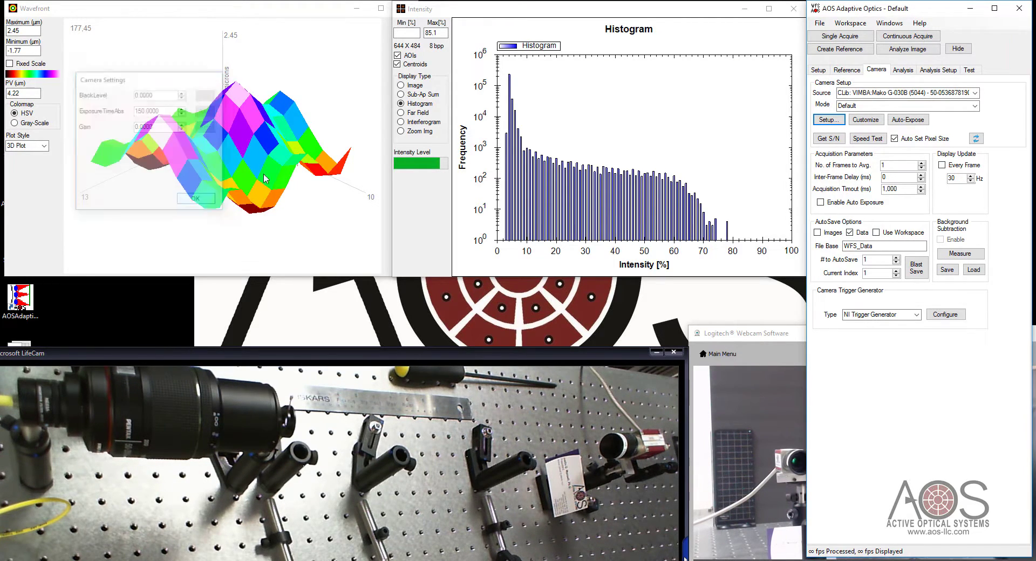
left_click(858, 37)
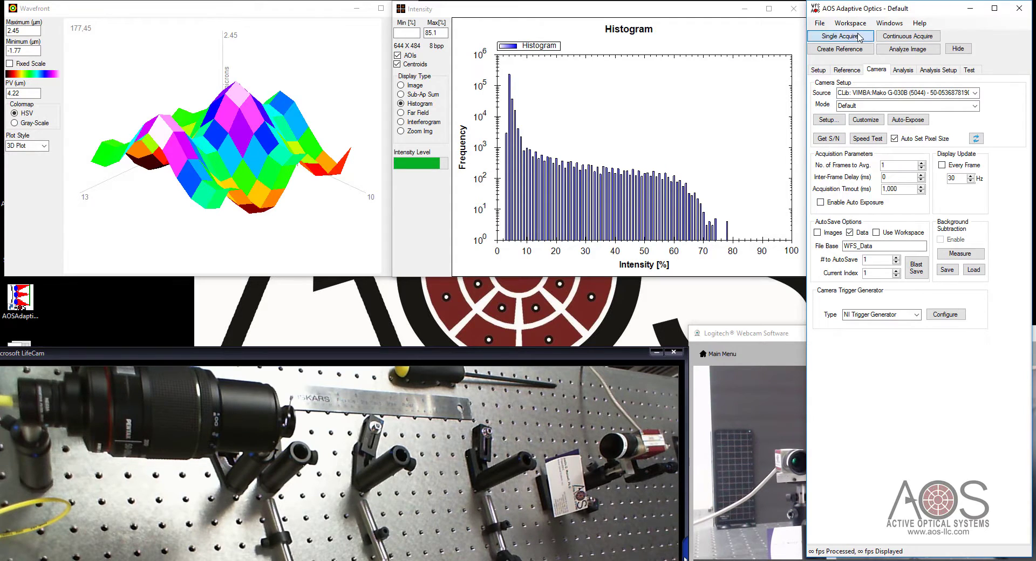
left_click(901, 37)
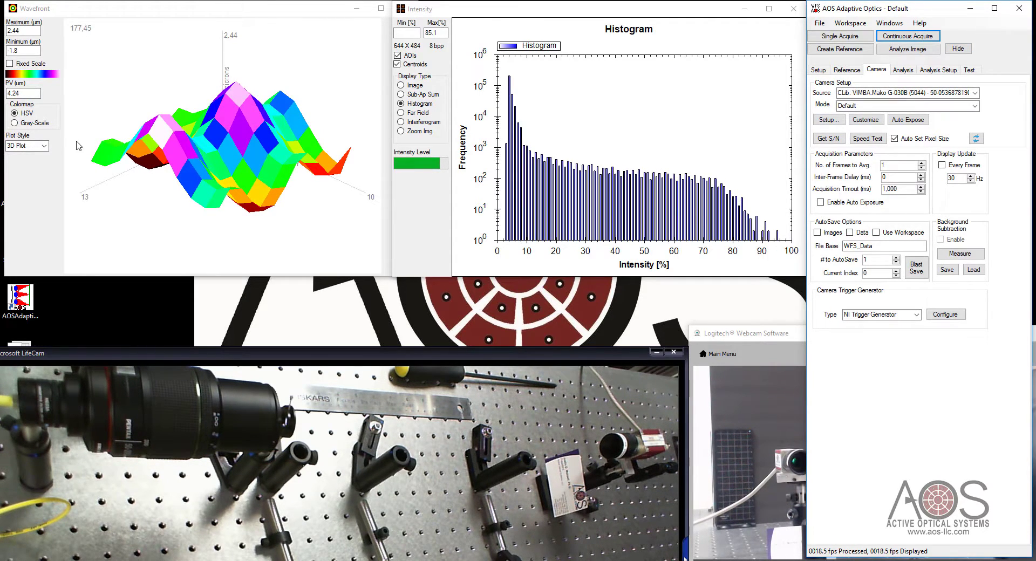
Step: Show the spot image, stop acquisition, and create a reference, deleting AOIs outside the drawn region
left_click(401, 85)
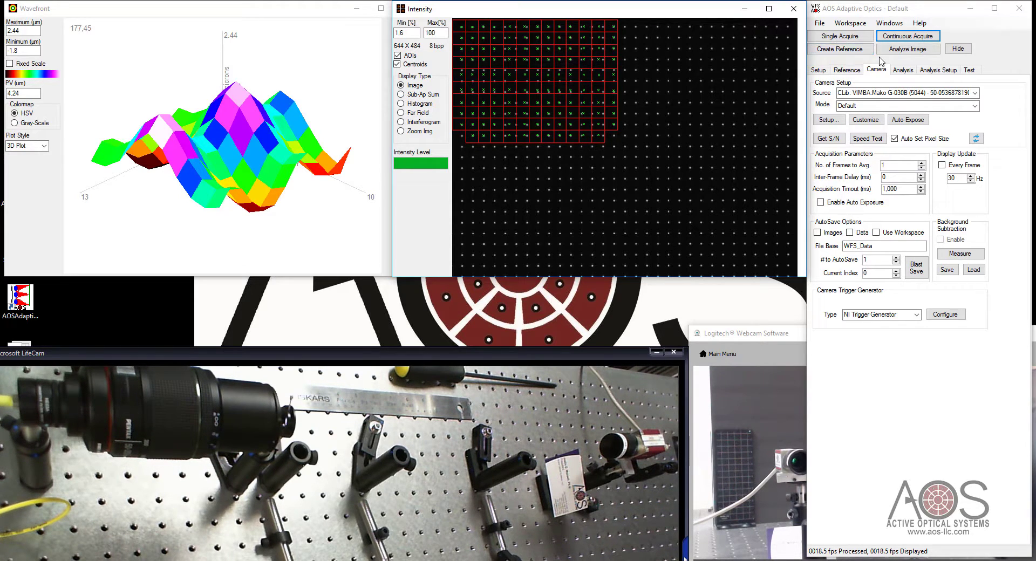
left_click(902, 39)
left_click(839, 50)
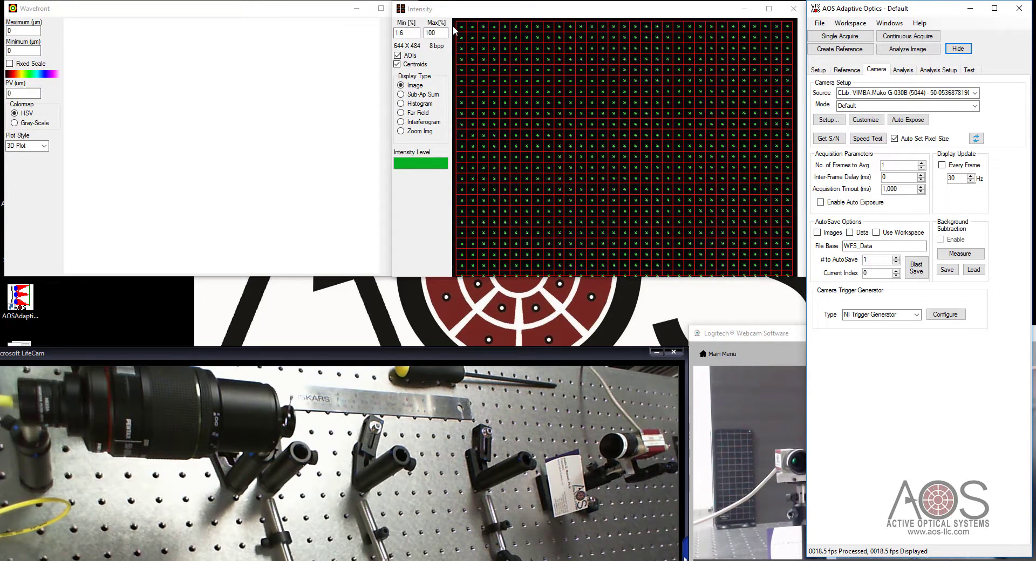
left_click_drag(456, 22, 795, 275)
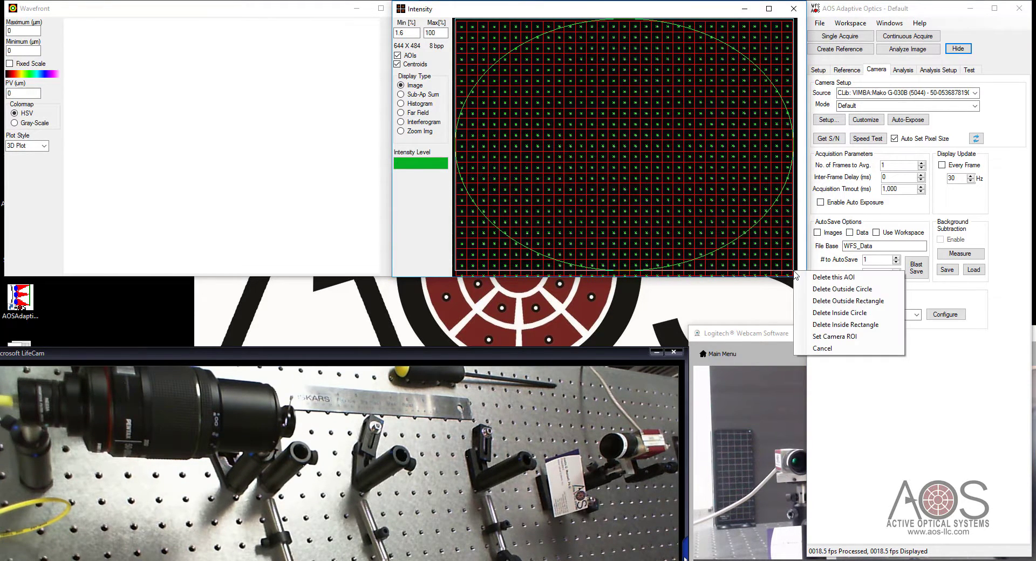
left_click(853, 302)
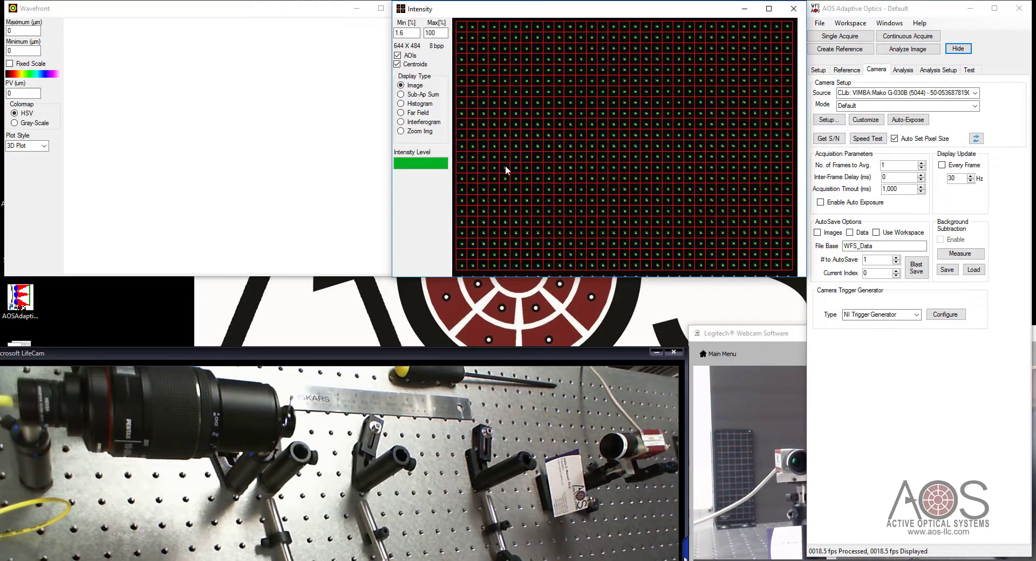
Step: Acquire the reference wavefront and display analysis results: PV 12 nm, RMS 2 nm
left_click(839, 40)
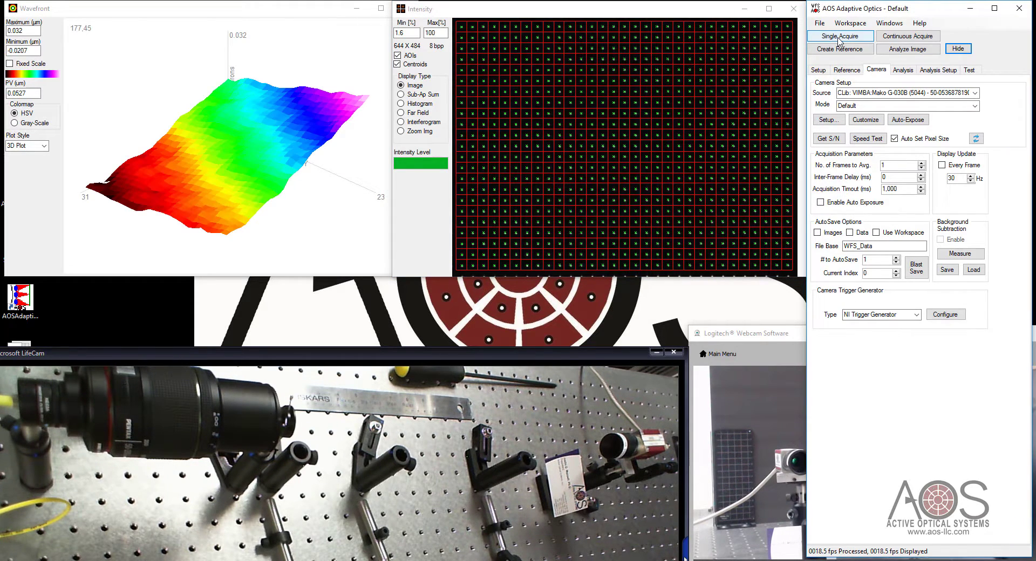
left_click(819, 70)
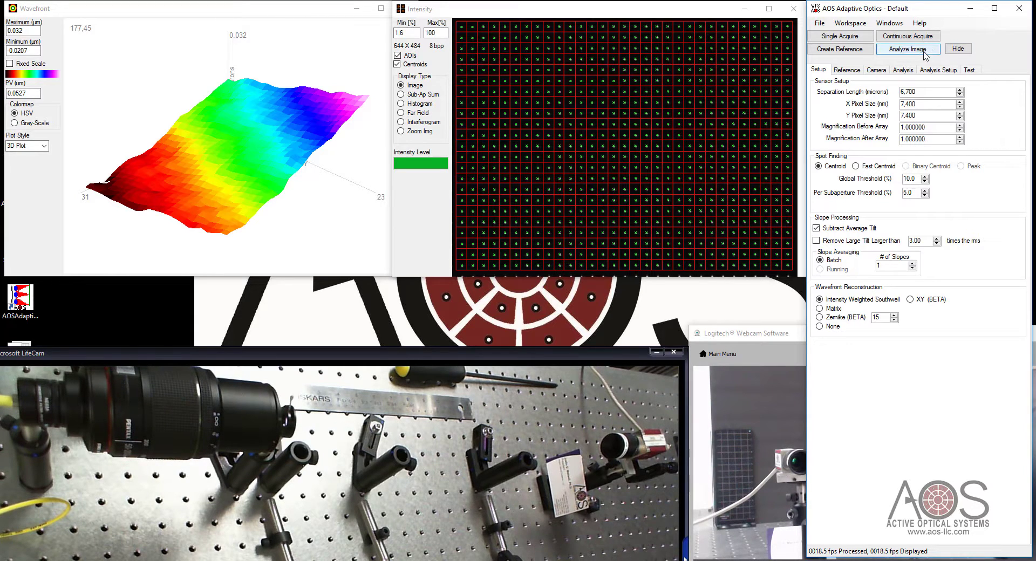
left_click(859, 38)
left_click(860, 39)
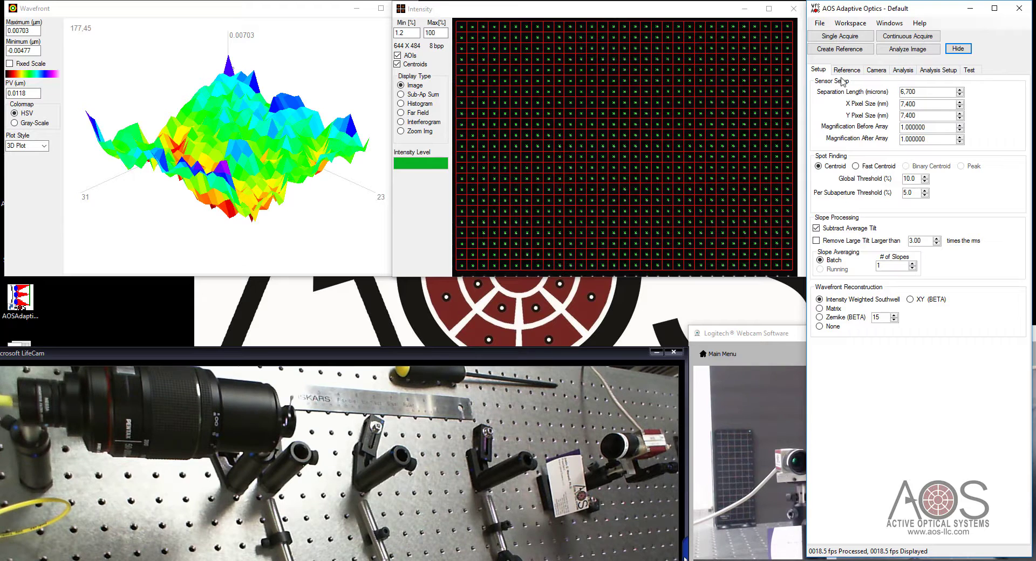
left_click(902, 70)
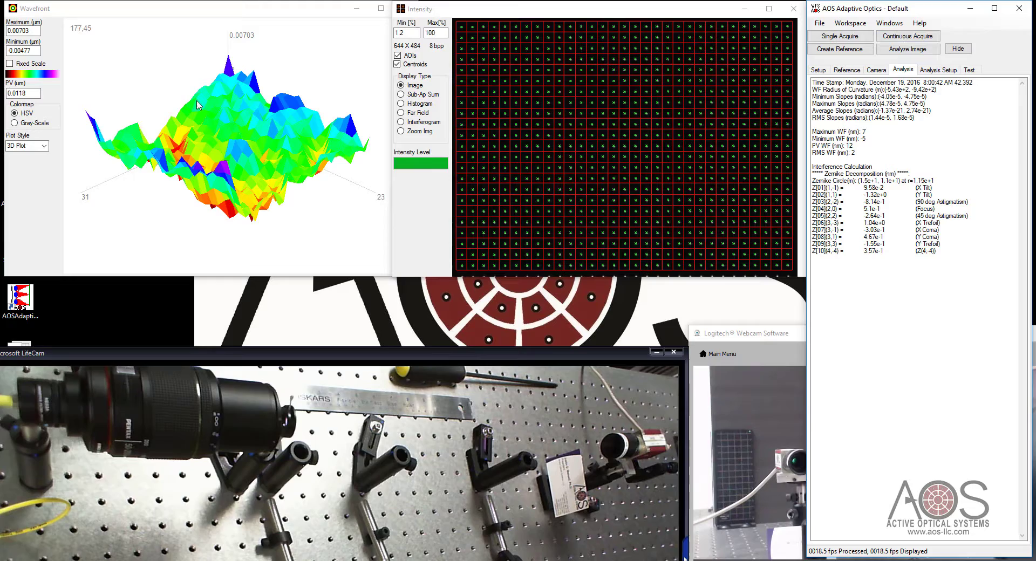
Step: Switch to a 2D wavefront plot, acquire continuously, and uncheck Centroids in the Intensity window
left_click(45, 145)
left_click(24, 163)
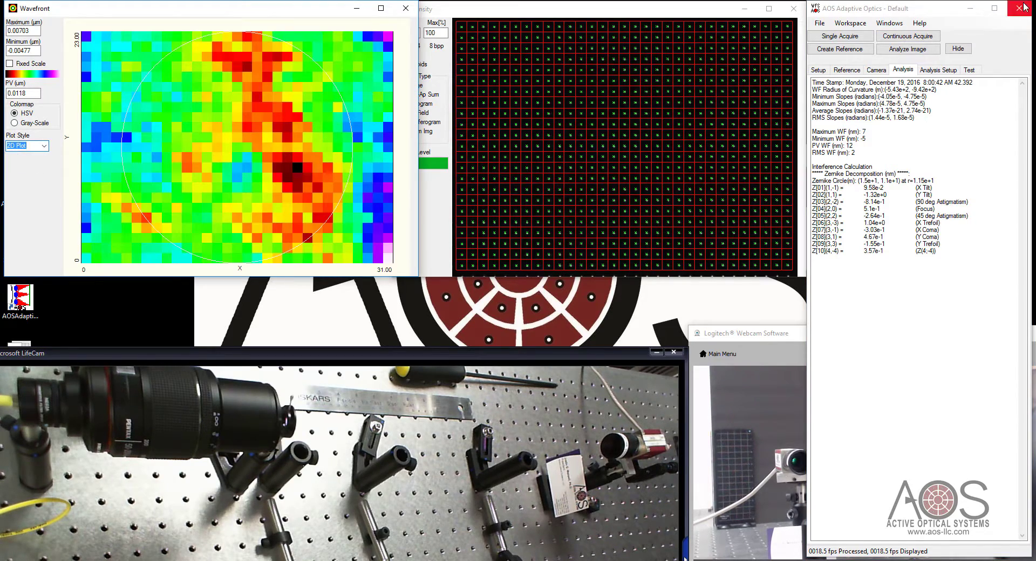
left_click(894, 38)
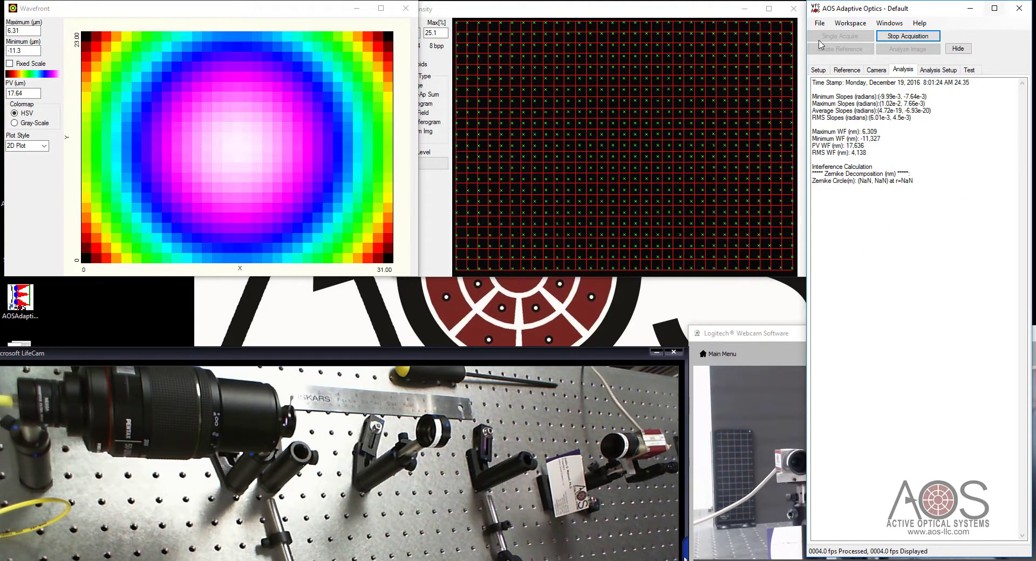
left_click(542, 10)
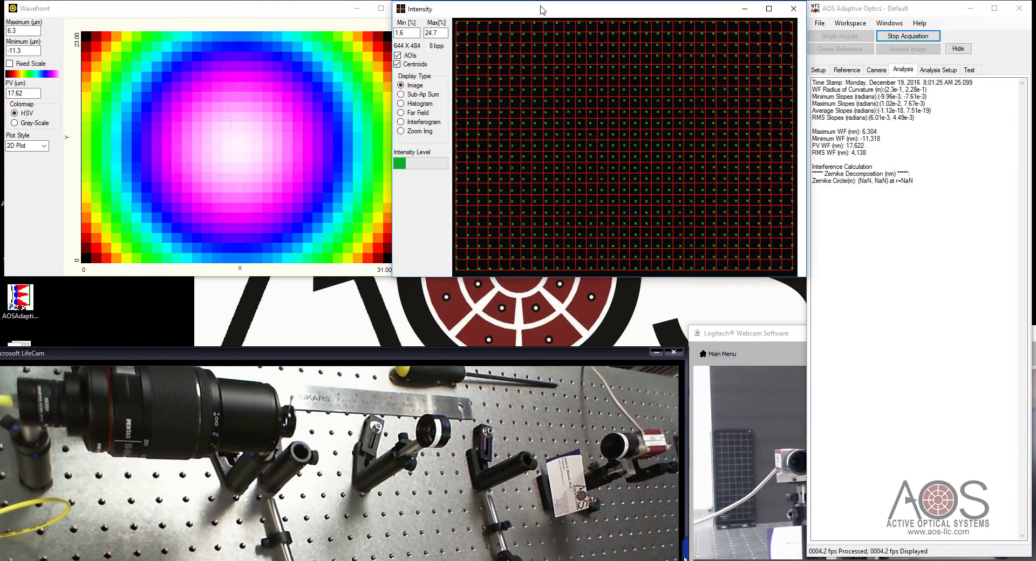
left_click(413, 64)
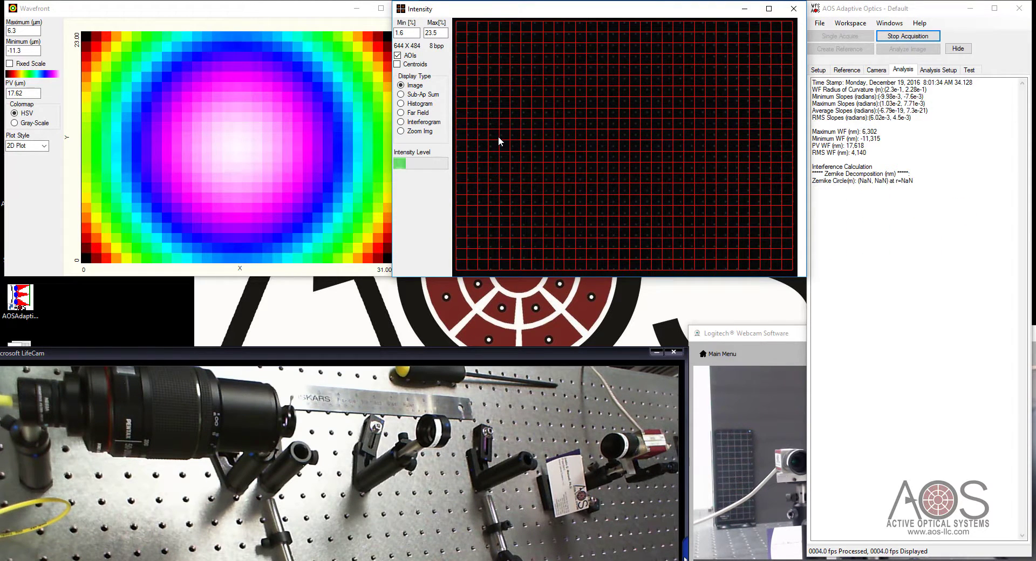
Step: Uncheck Subtract Average Tilt, restart continuous acquisition, and shorten the main window to show the webcam
left_click(900, 36)
left_click(819, 70)
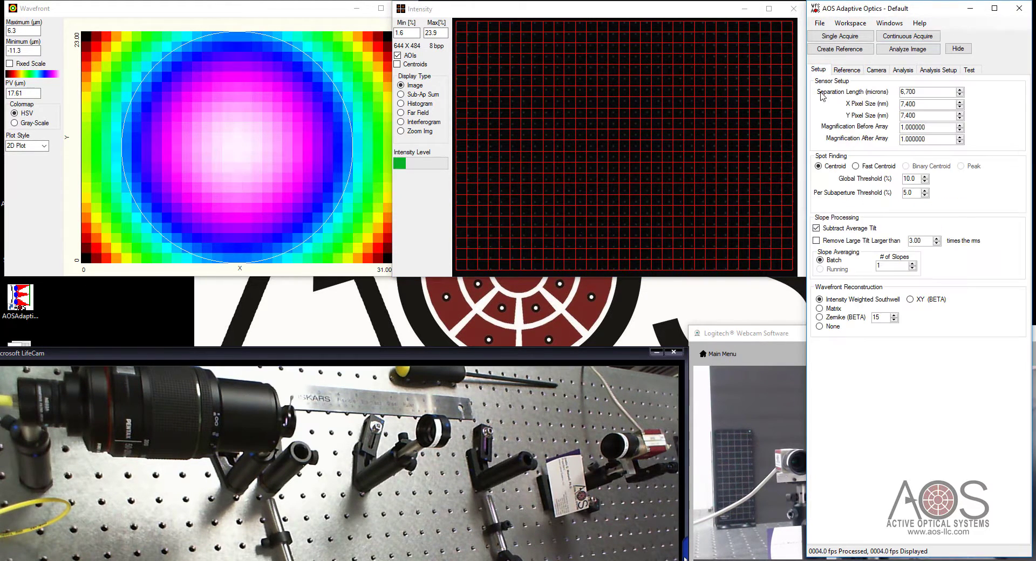
left_click(837, 232)
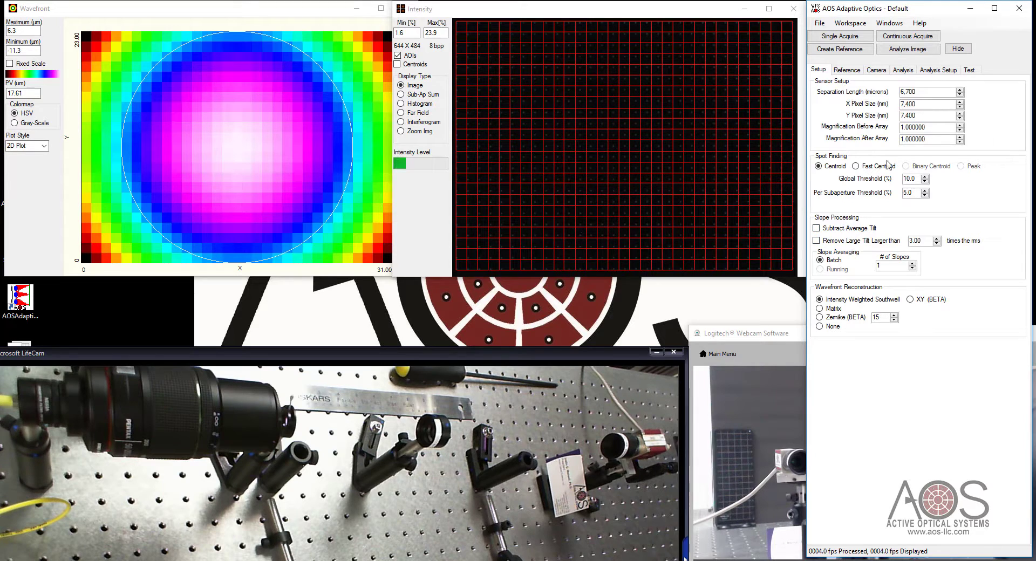
left_click(911, 36)
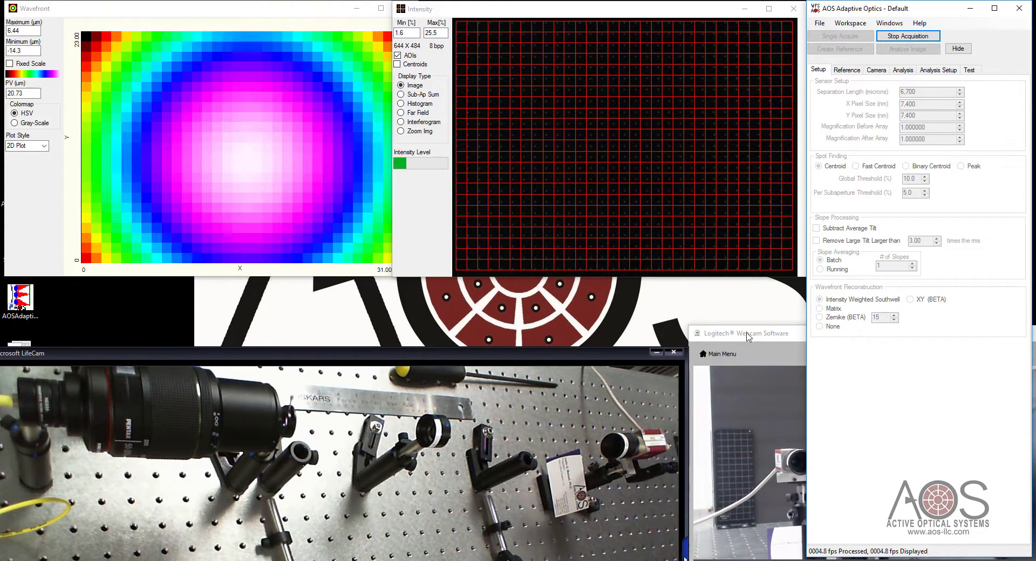
left_click_drag(912, 557, 921, 357)
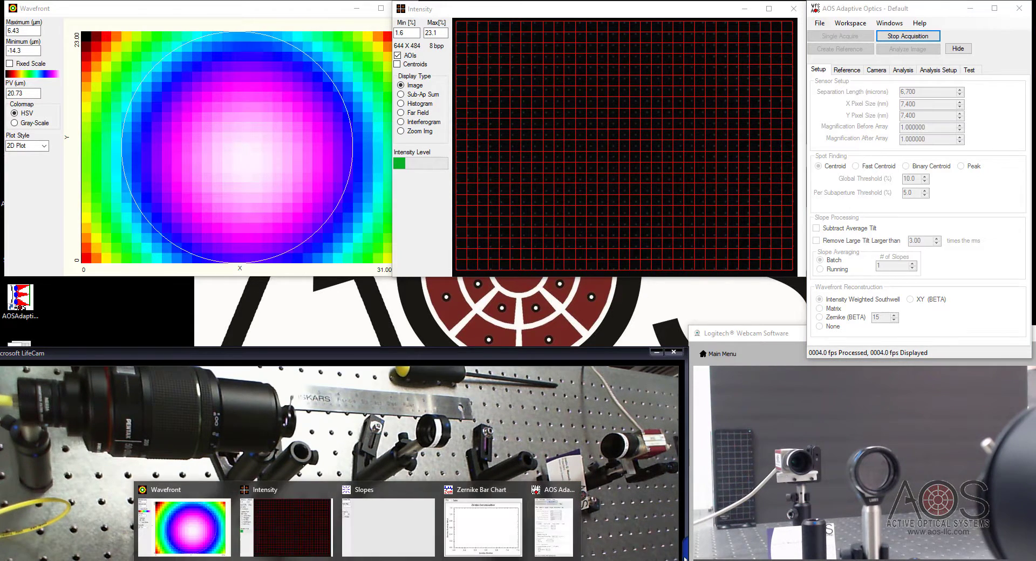
Step: Scale the slope arrows up to 425%, then minimize the Slopes window
left_click(385, 529)
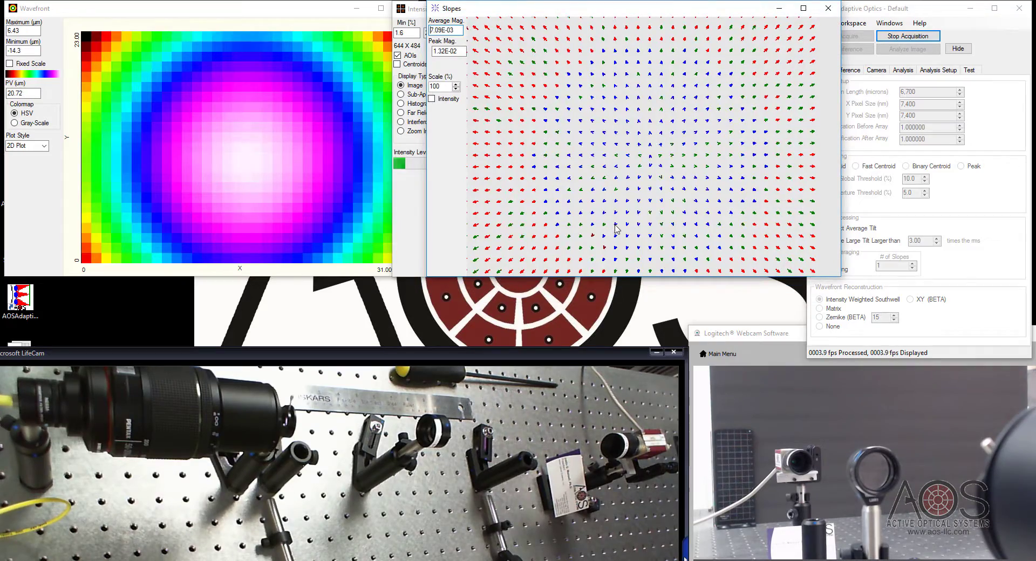
left_click(456, 84)
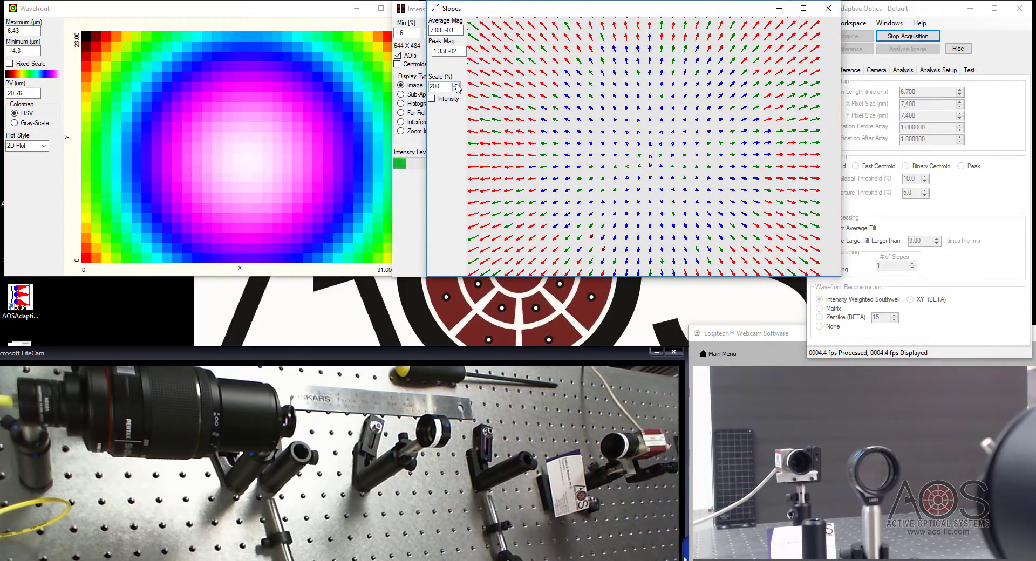
left_click(456, 84)
left_click(456, 84)
left_click(456, 84)
left_click(456, 84)
left_click(456, 84)
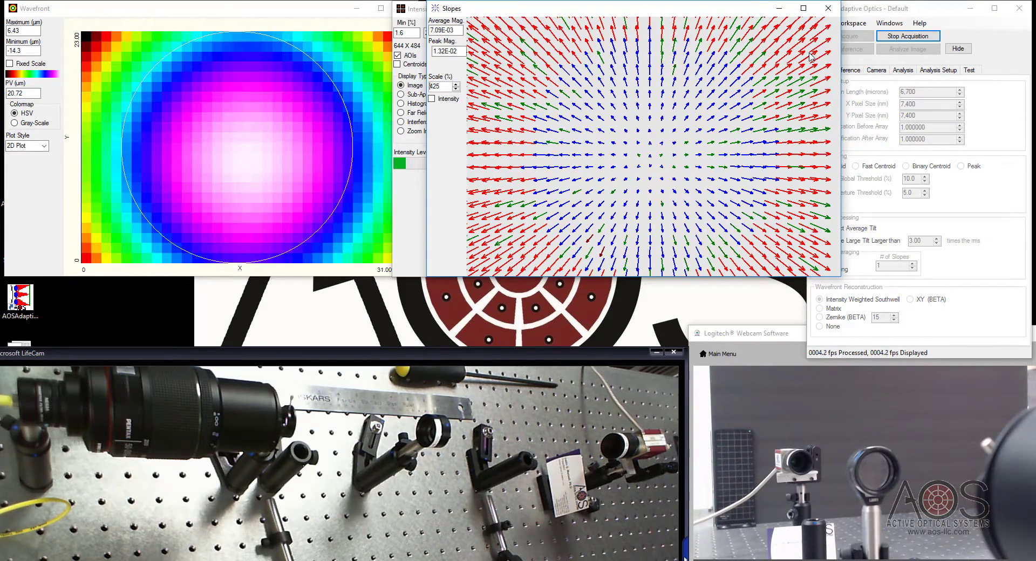
left_click(779, 8)
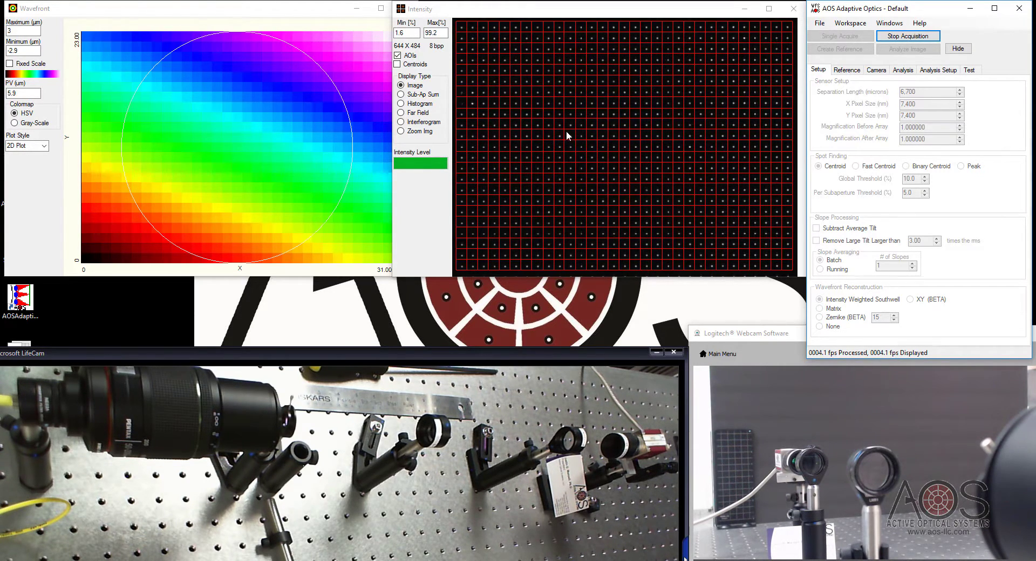
Step: Inspect the spot image in the zoomed view, then return to the full image
left_click(424, 131)
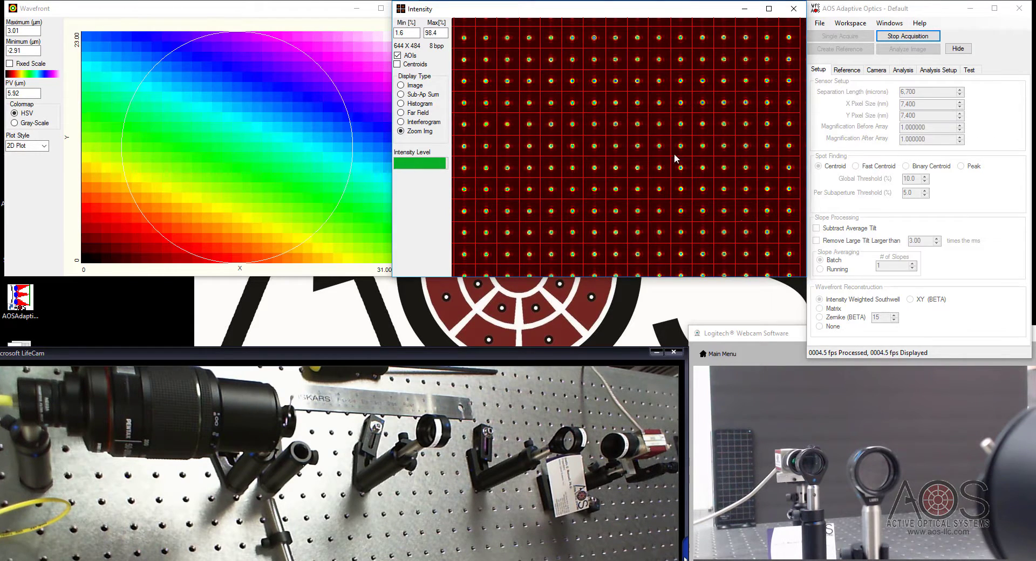
scroll(668, 211, "up", 1)
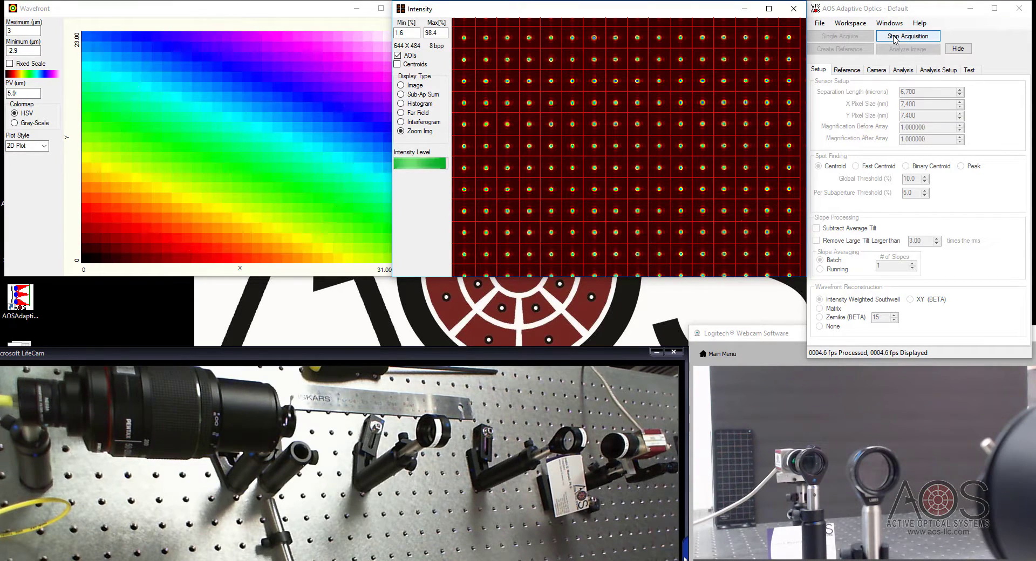
left_click(416, 88)
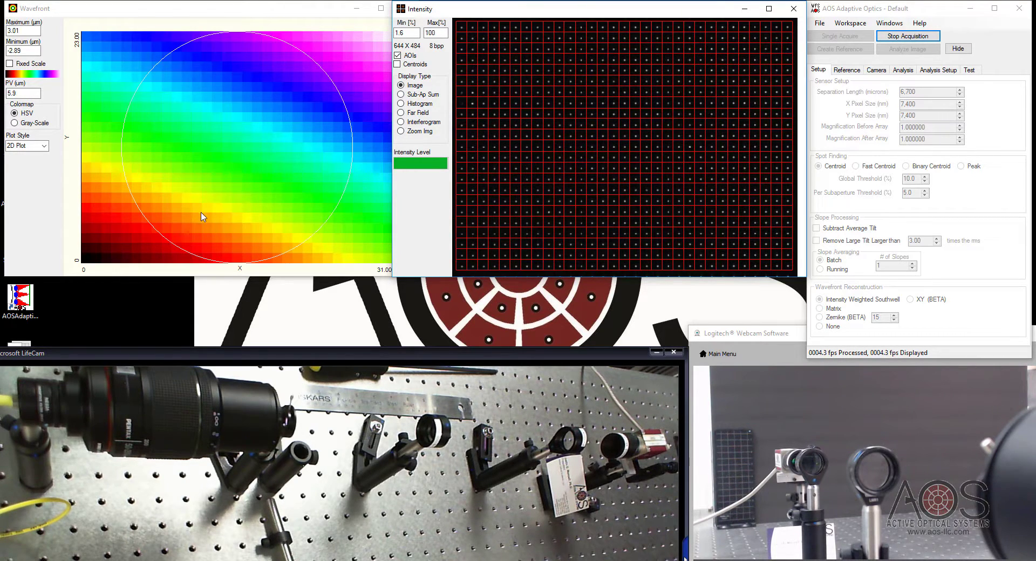
Step: Re-acquire with average tilt subtracted and freeze the wavefront at about 0.11 µm PV
left_click(908, 36)
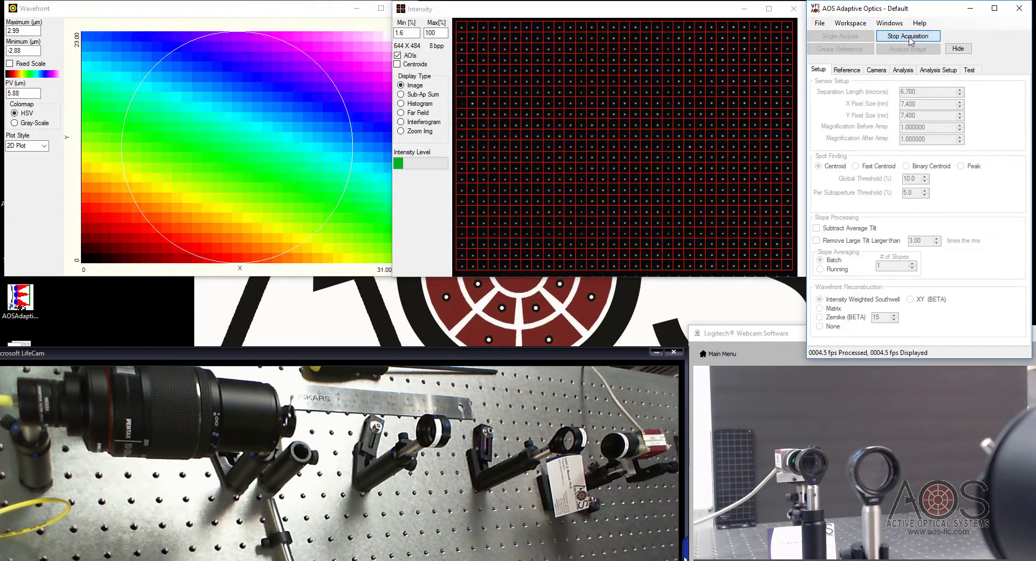
left_click(886, 36)
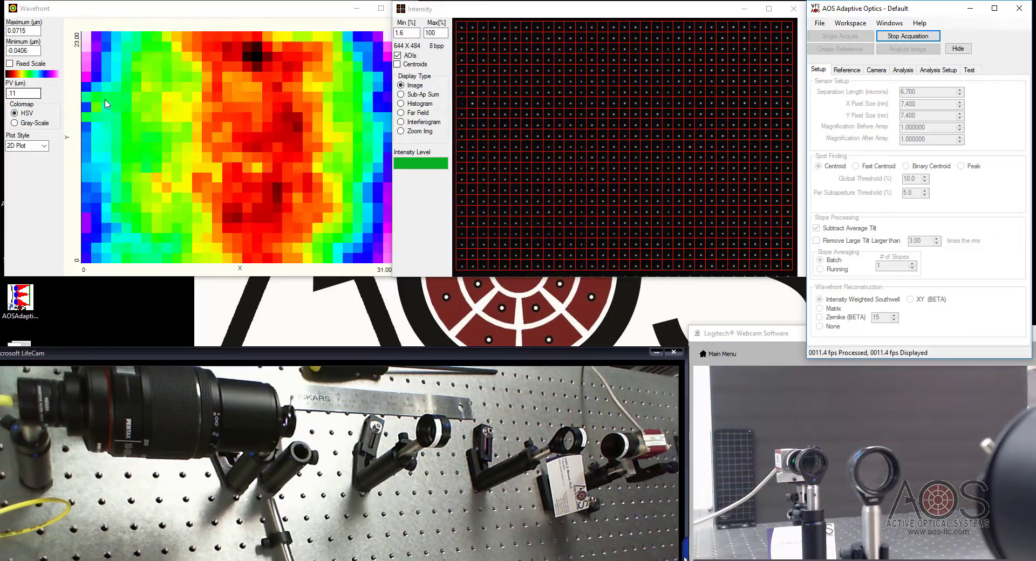
left_click(926, 39)
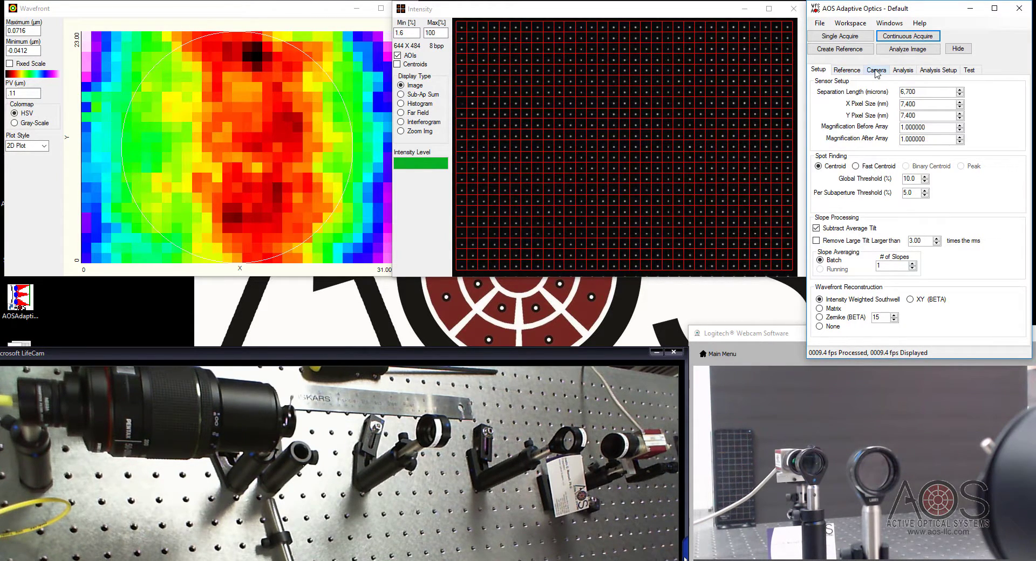
left_click(846, 70)
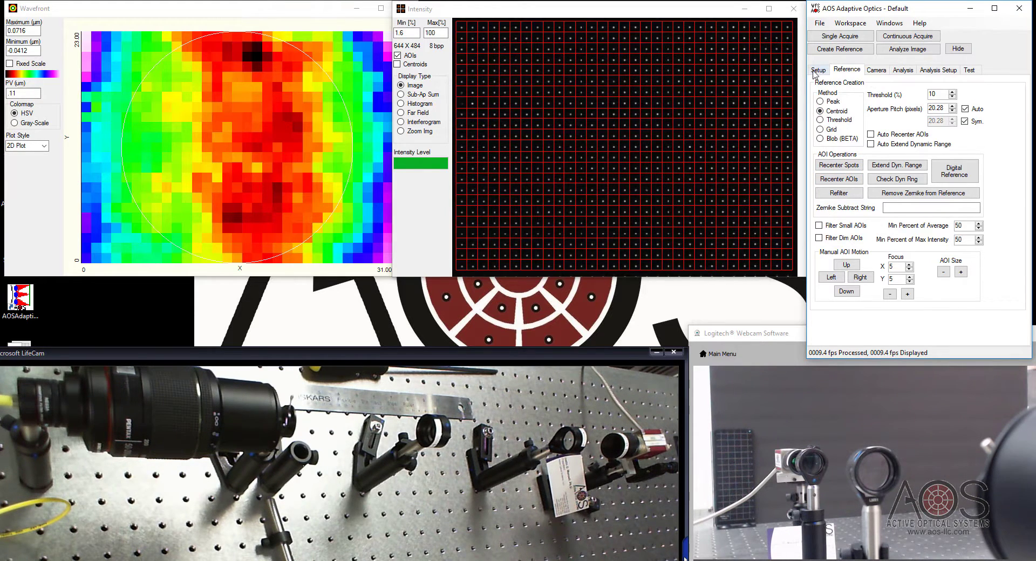
Step: Create a new reference and delete spot areas outside an ellipse drawn over the spot grid
left_click(840, 50)
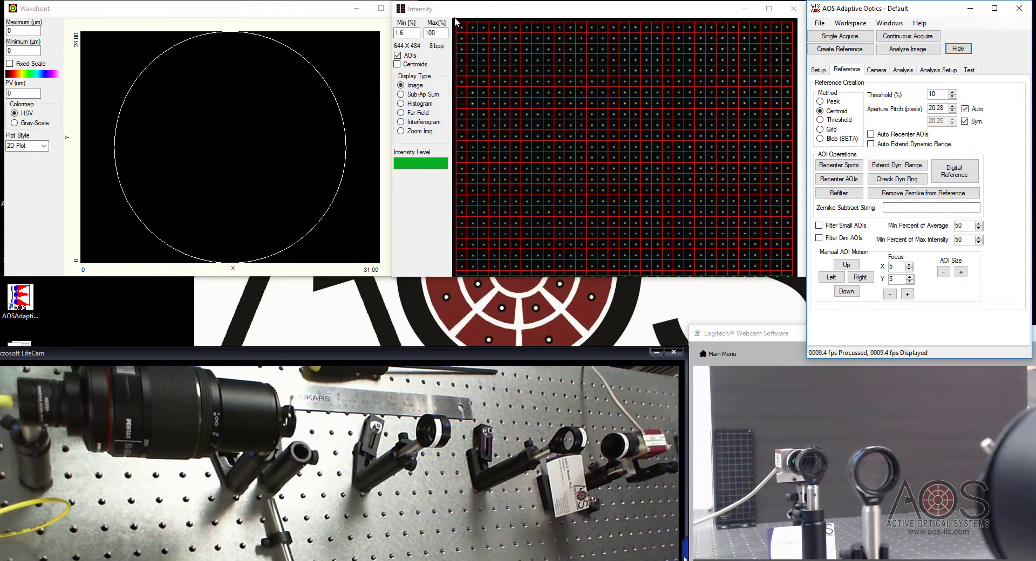
left_click_drag(457, 25, 795, 276)
right_click(793, 272)
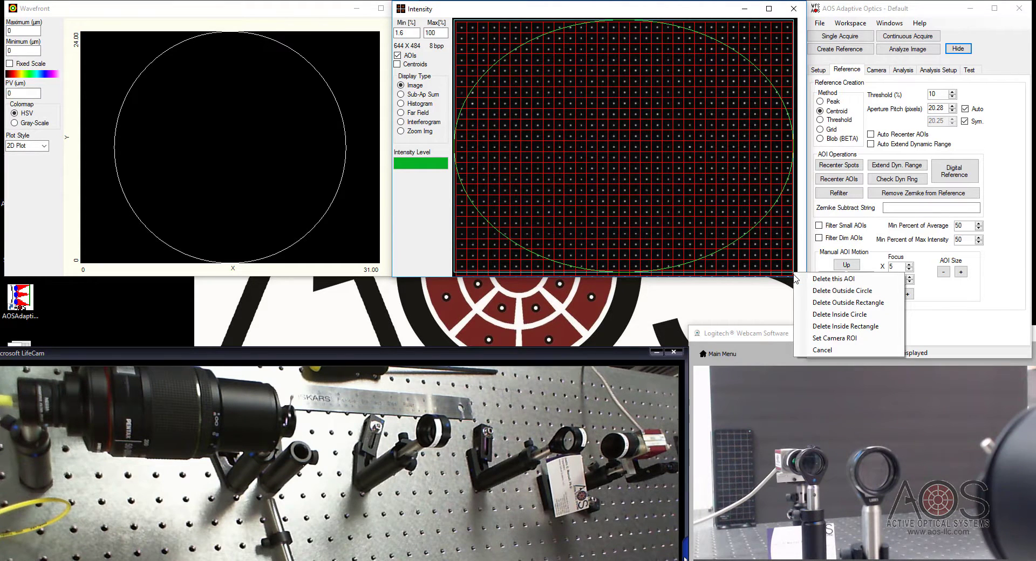
left_click(833, 303)
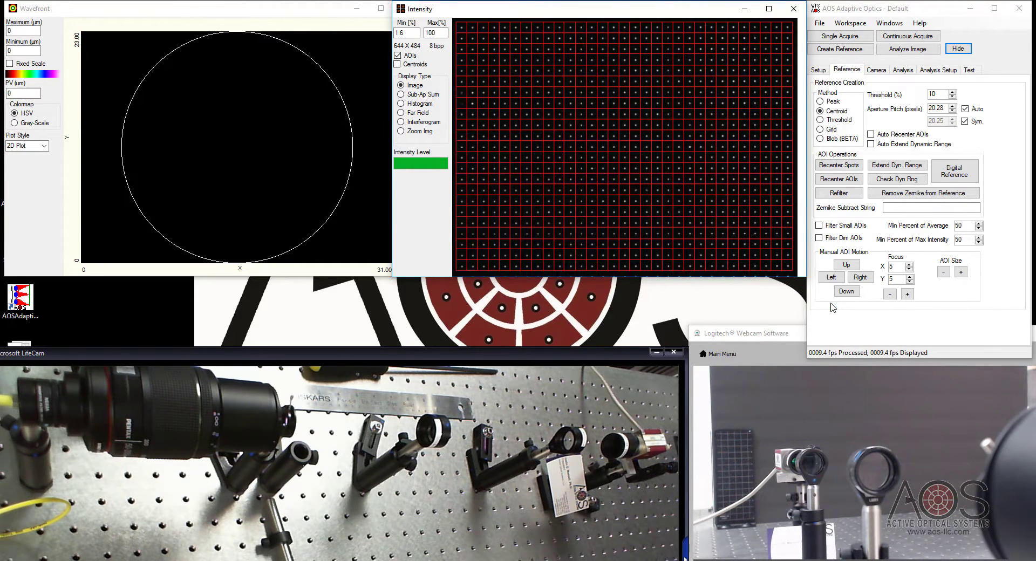
Step: Acquire single wavefronts and show analysis results reading PV 35 nm, RMS 7 nm
left_click(851, 39)
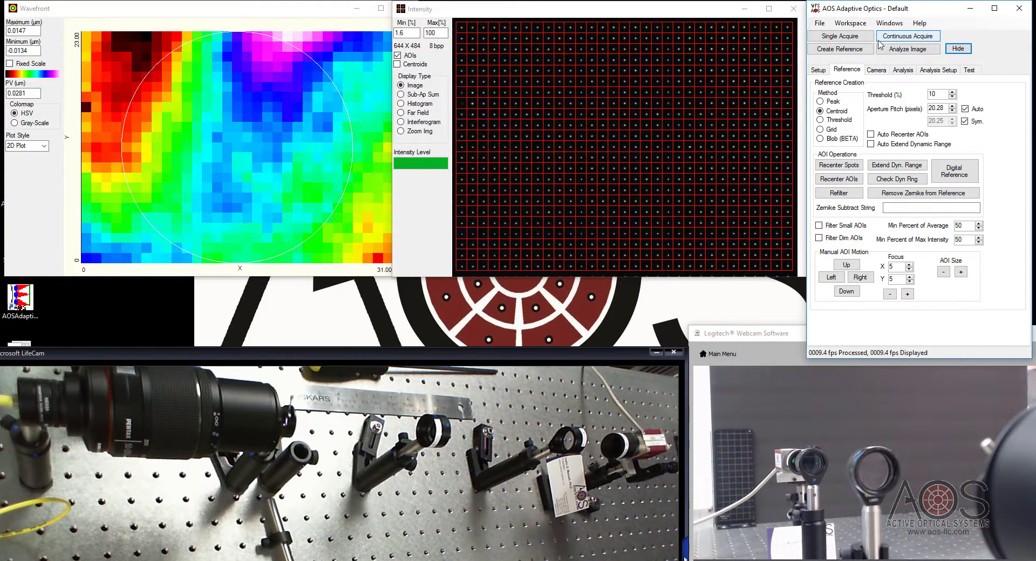
left_click(853, 37)
left_click(853, 38)
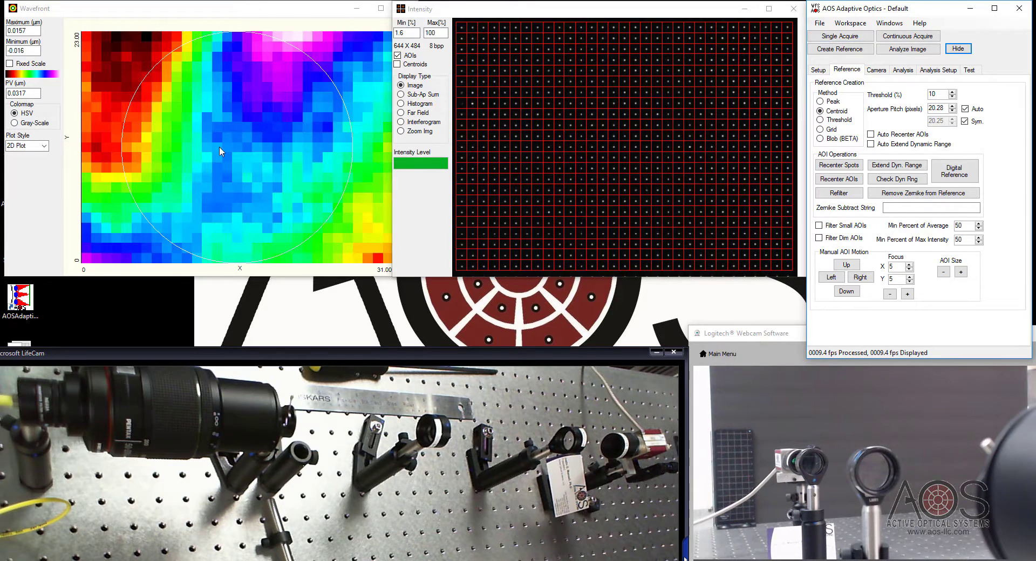
left_click(928, 72)
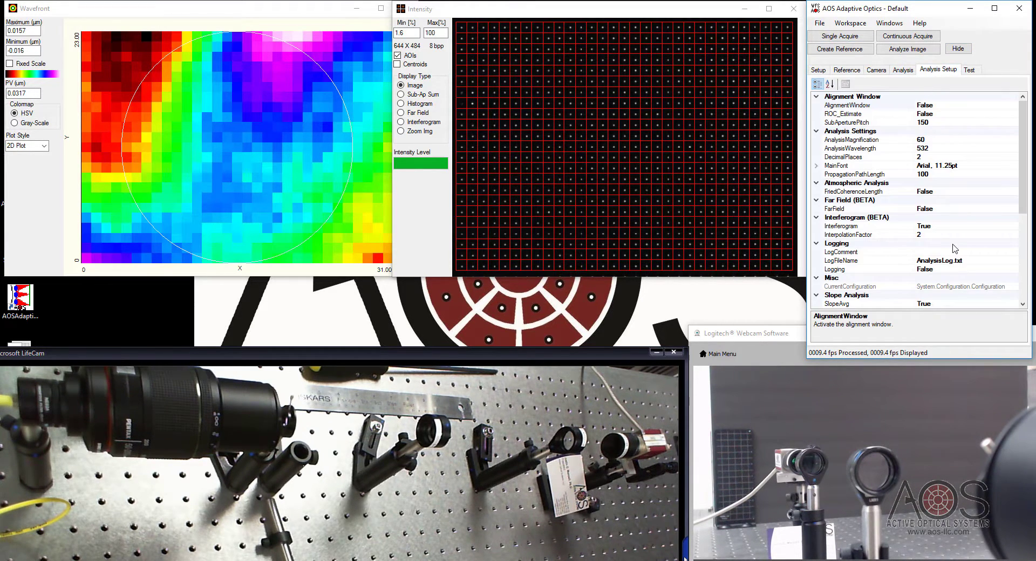
left_click(902, 70)
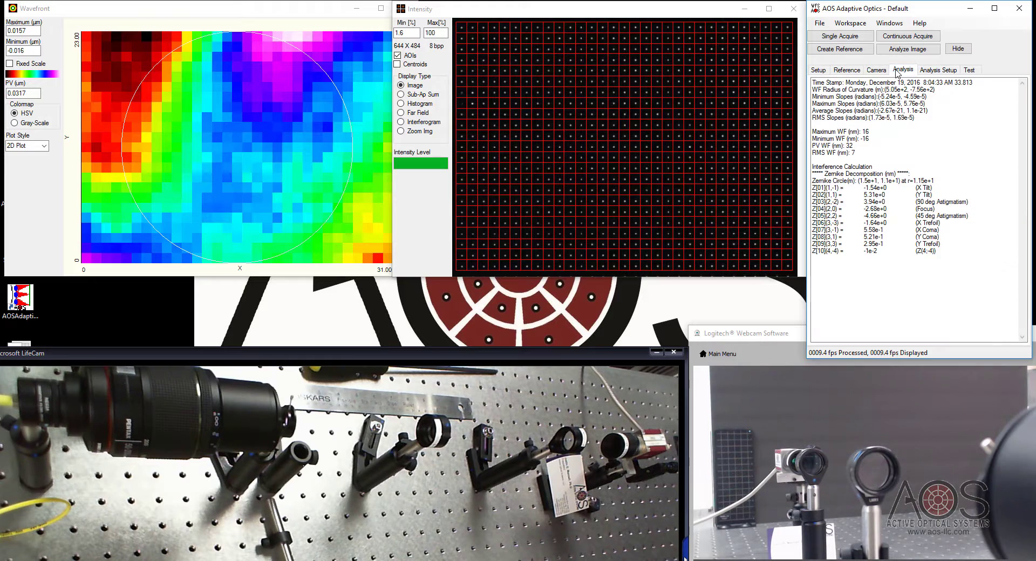
left_click(851, 153)
left_click(906, 36)
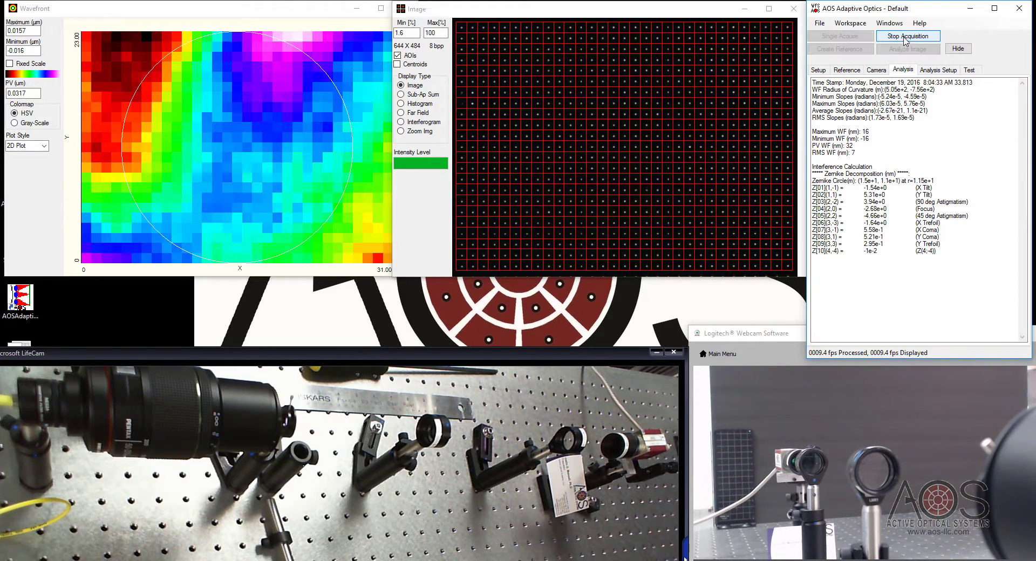
left_click(906, 37)
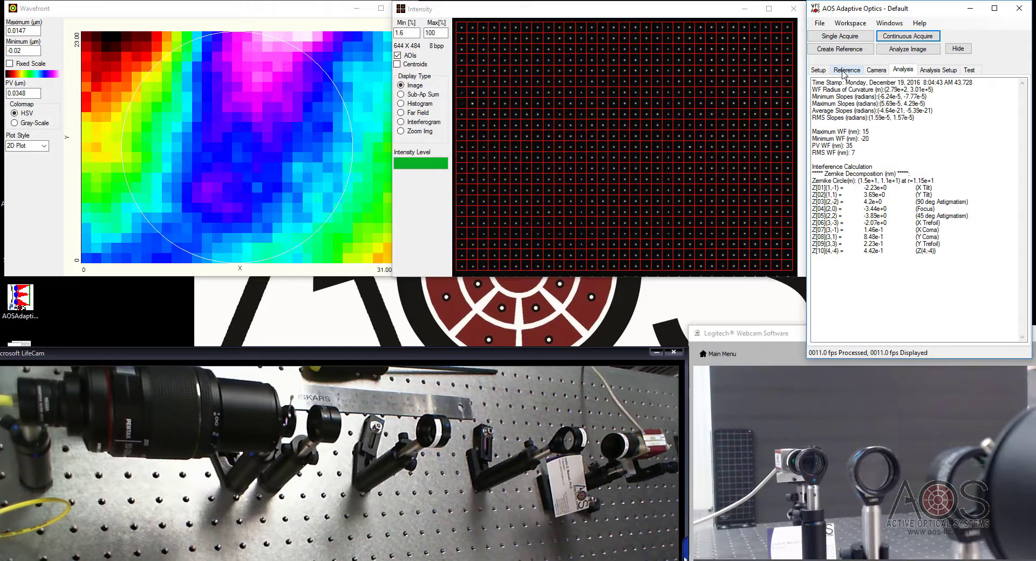
Step: Measure the test lens live, freezing a bowl-shaped wavefront with PV 3.86 µm, RMS 906 nm
left_click(930, 38)
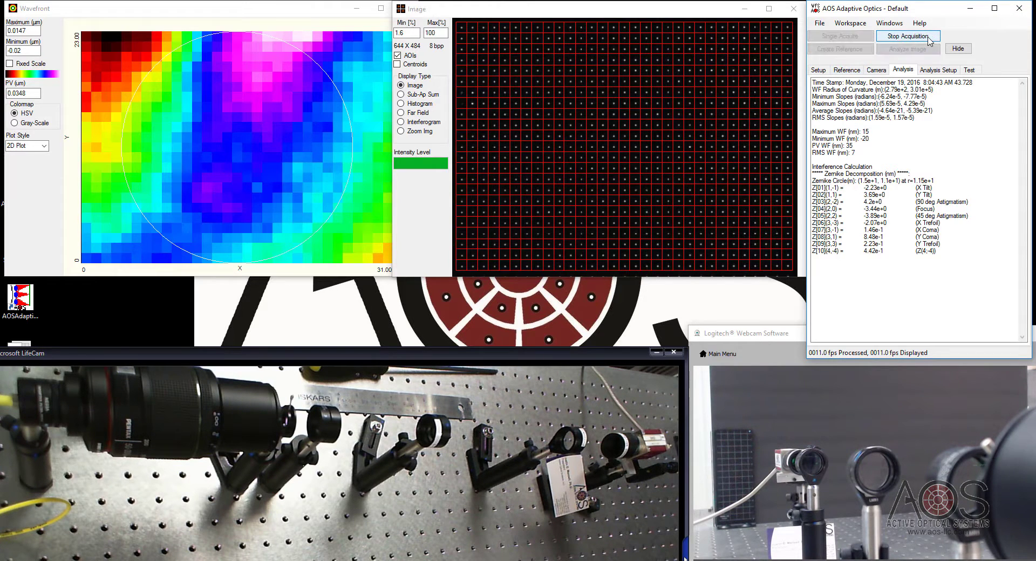
left_click(929, 38)
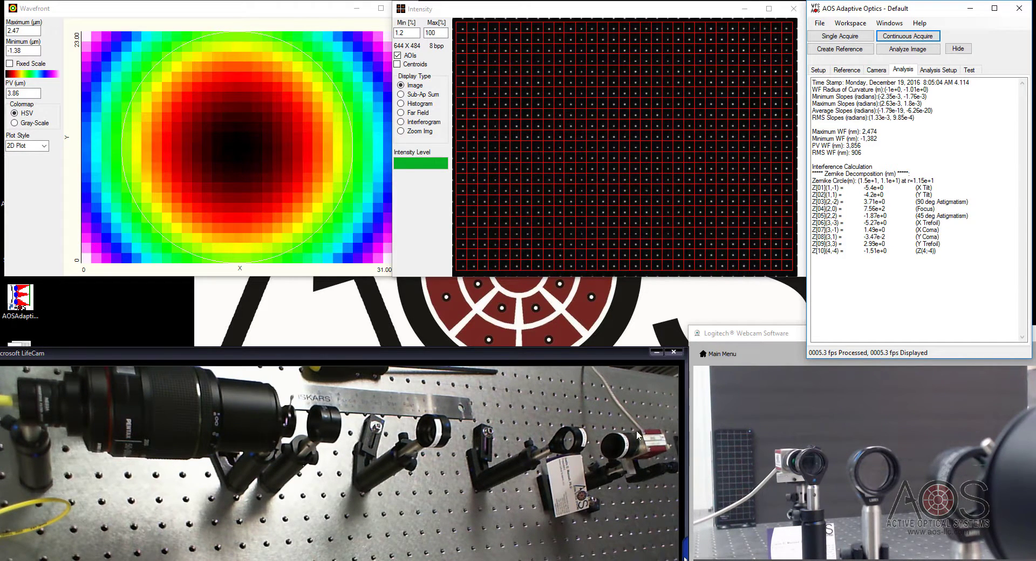
Step: Select the WF Radius of Curvature values (about -1.1 m by -1.01 m) in the analysis text
left_click(888, 89)
left_click_drag(888, 89, 943, 89)
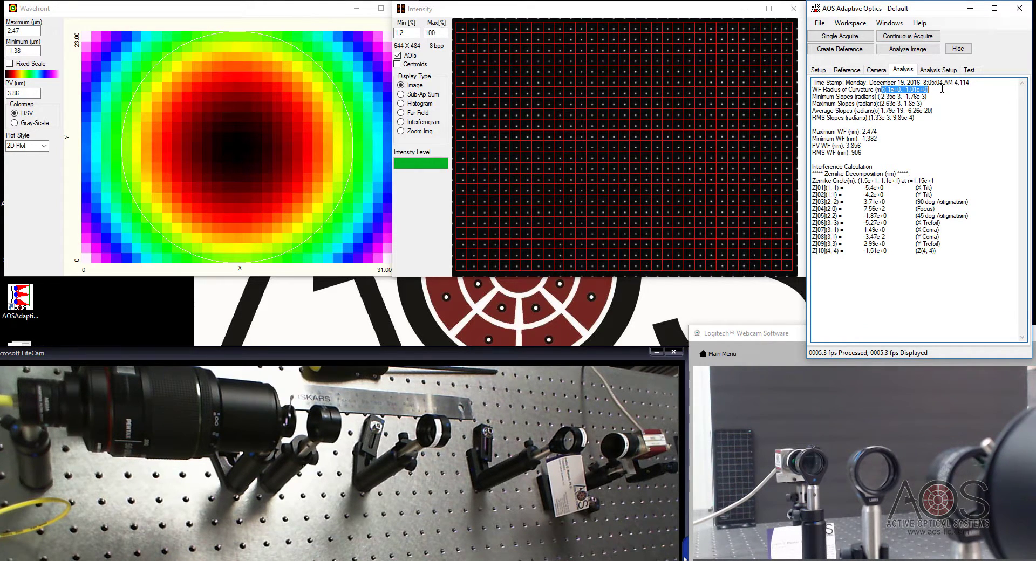